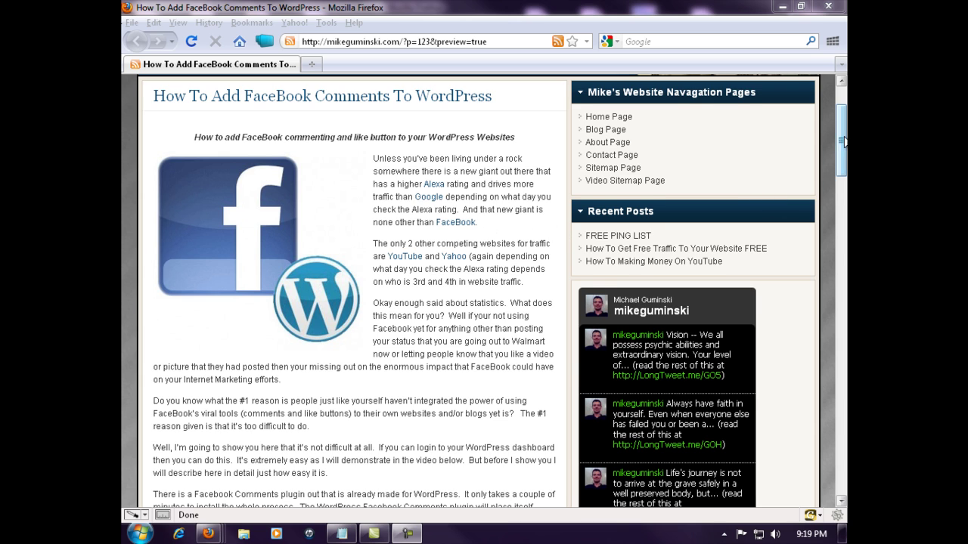
# - Follow the article's Alexa link and open Google's traffic statistics from the list of top sites
pyautogui.moveTo(842, 144)
pyautogui.mouseDown()
pyautogui.moveTo(841, 319)
pyautogui.moveTo(825, 139)
pyautogui.mouseUp()
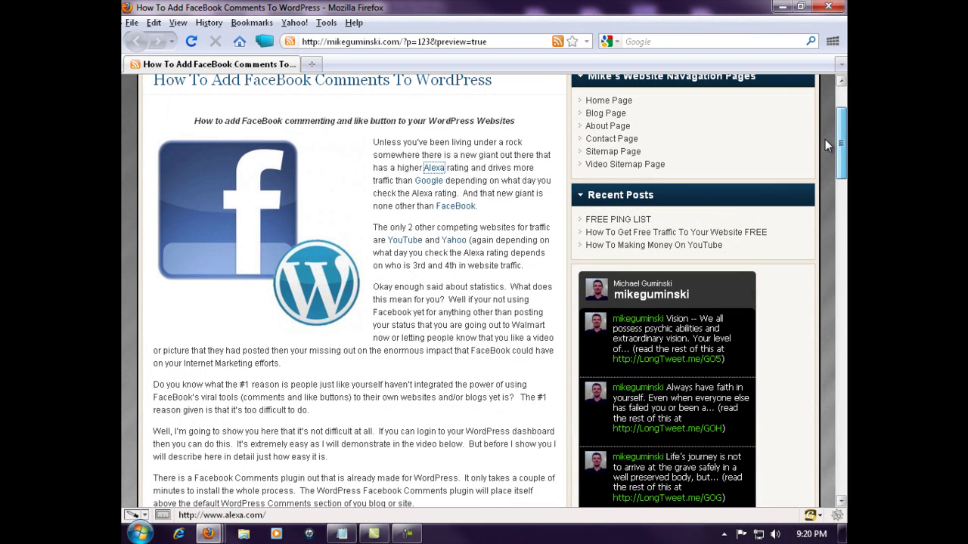
pyautogui.click(434, 168)
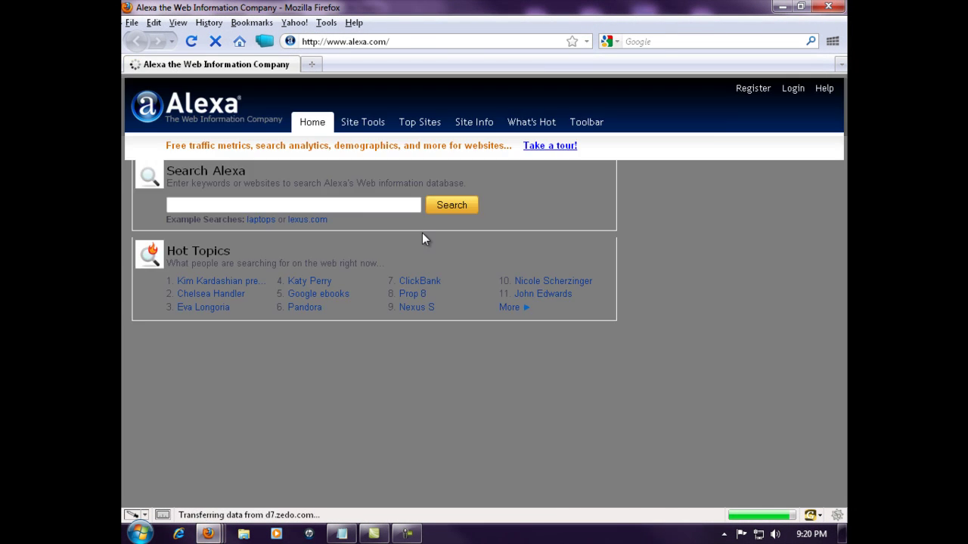
pyautogui.scroll(-6, 322, 258)
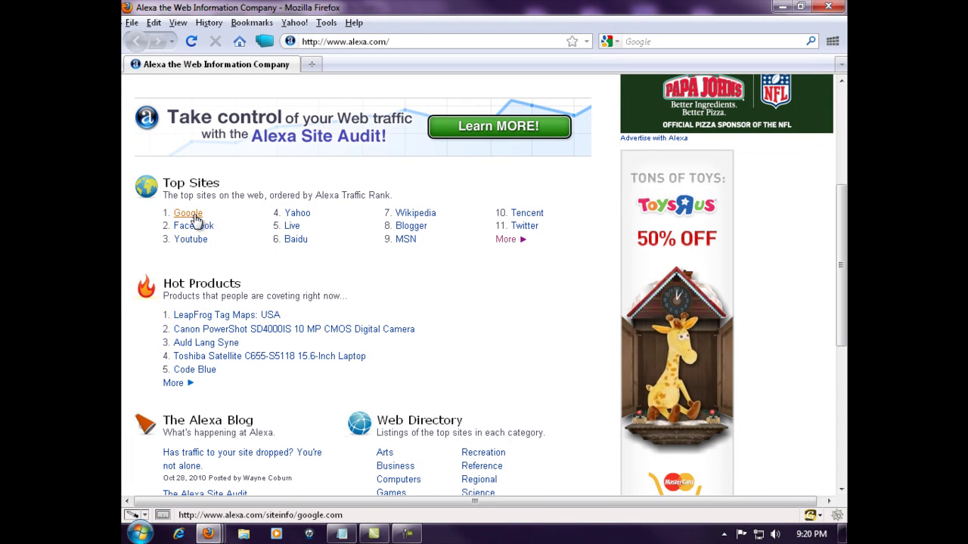
pyautogui.click(189, 215)
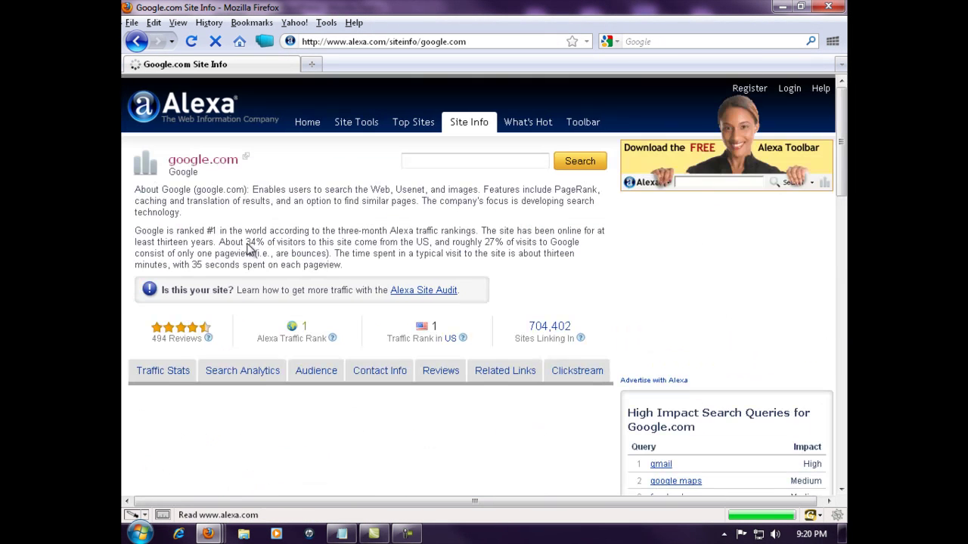
pyautogui.scroll(-5, 280, 284)
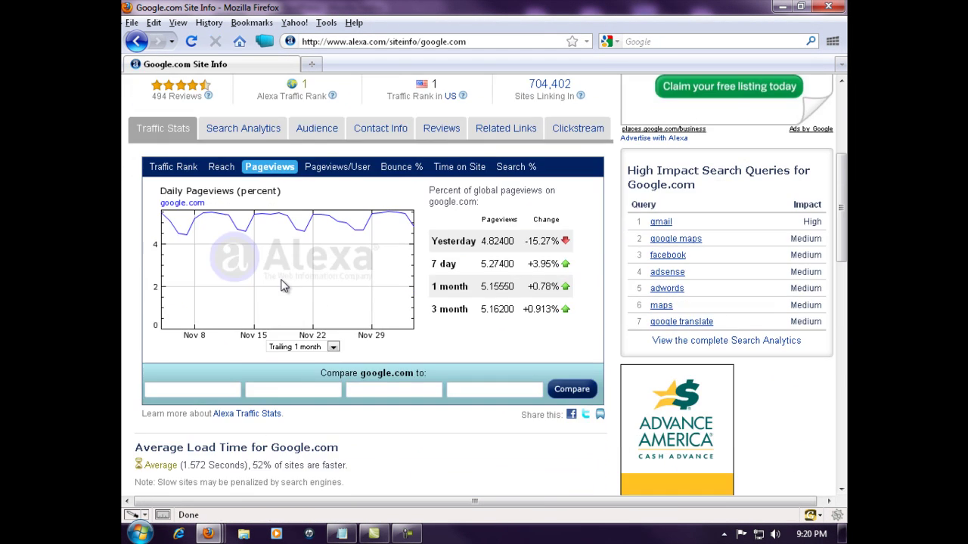
# - Compare google.com's daily pageviews with facebook.com, youtube.com and yahoo.com
pyautogui.click(171, 388)
pyautogui.write('facebook.com')
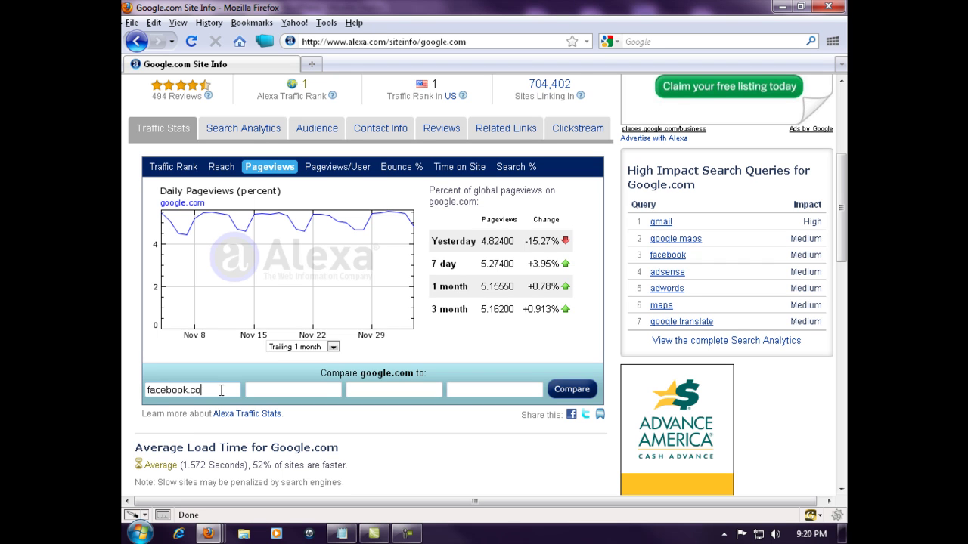
pyautogui.press('Tab')
pyautogui.write('you')
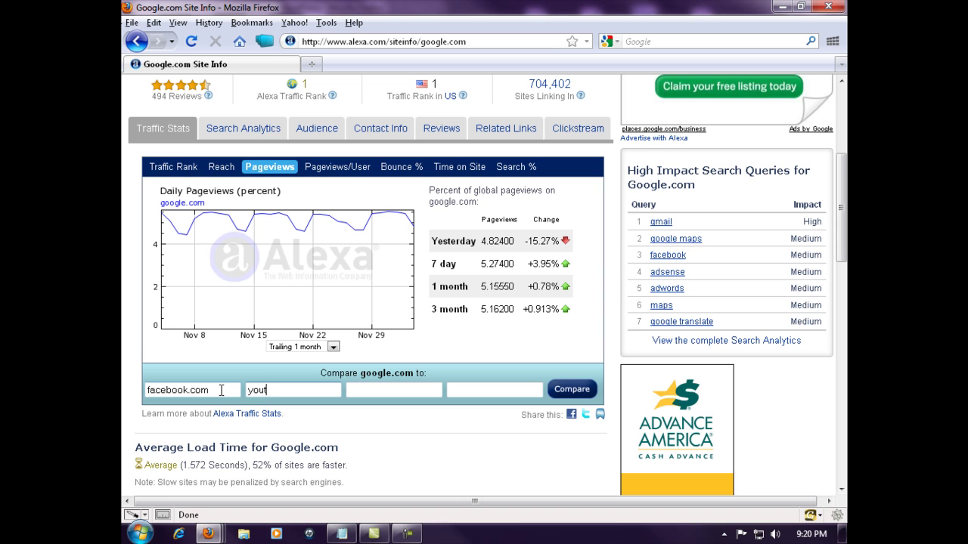
pyautogui.write('tube.com')
pyautogui.press('Tab')
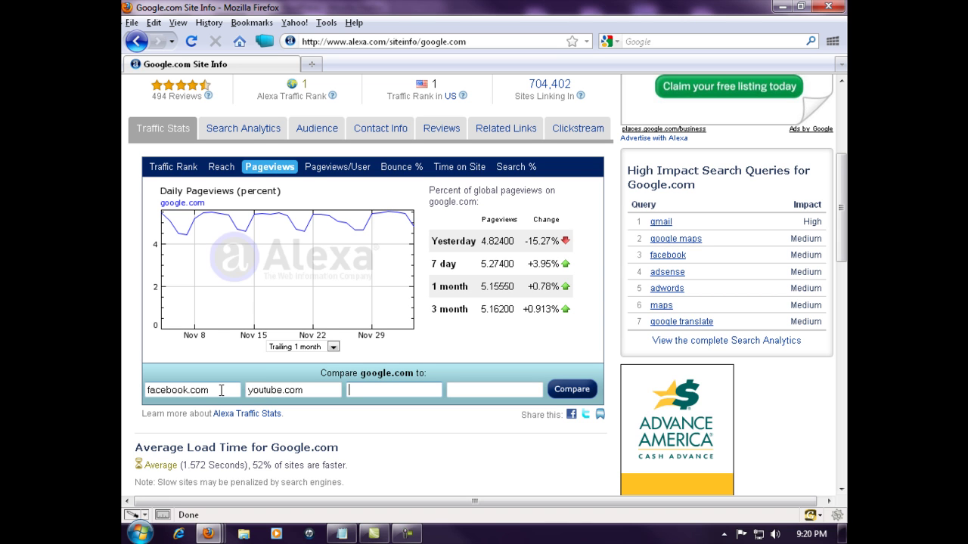
pyautogui.write('yahoo.com')
pyautogui.click(579, 389)
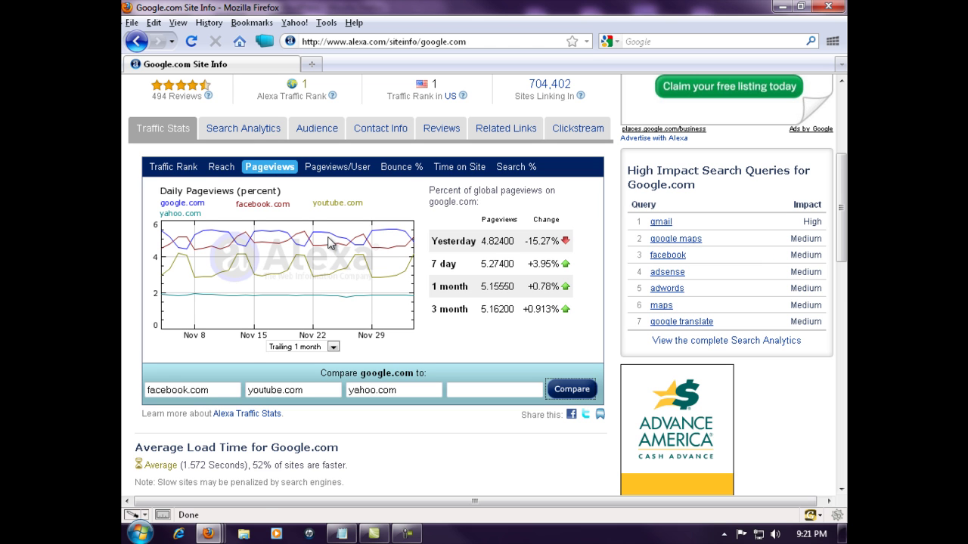
# - Examine the compared sites' pageviews per user and time on site, and close the Alexa window
pyautogui.click(337, 168)
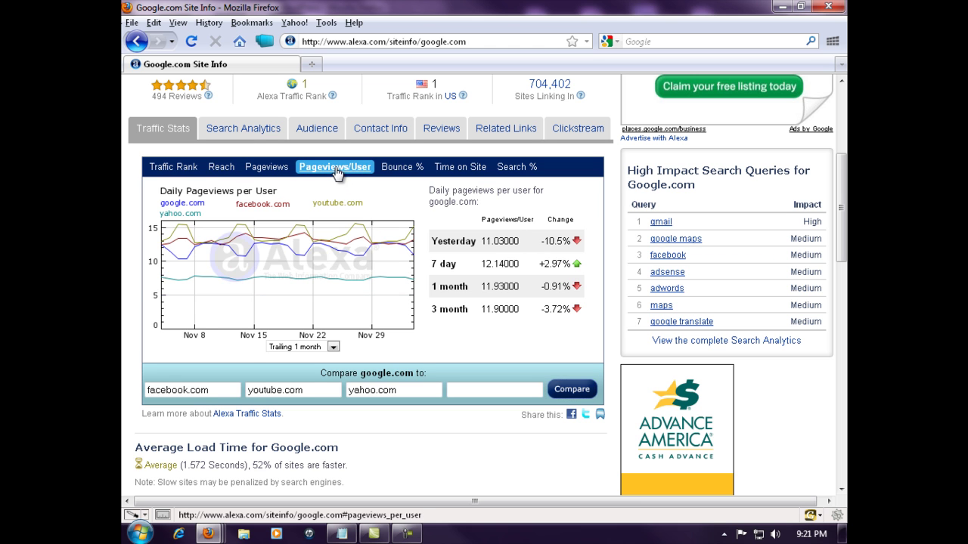
pyautogui.click(470, 169)
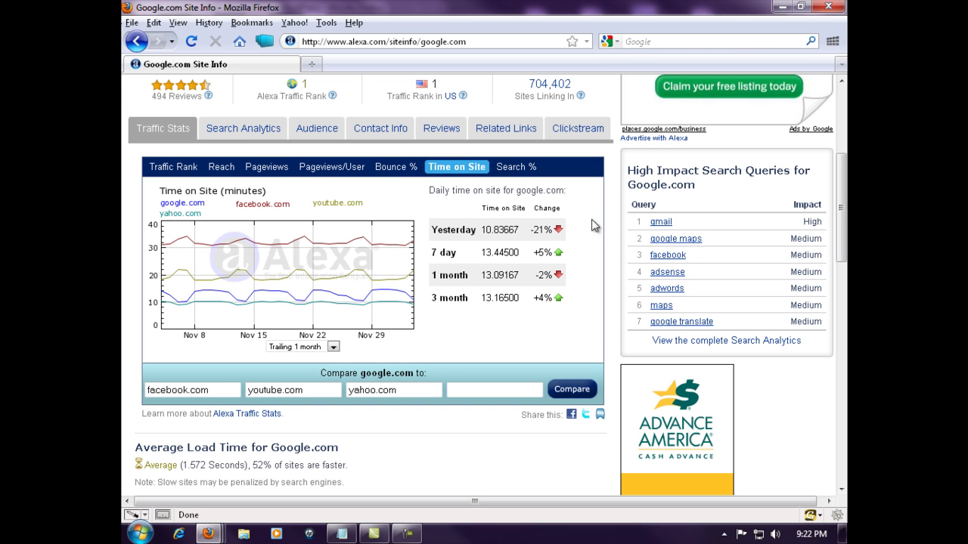
pyautogui.click(834, 12)
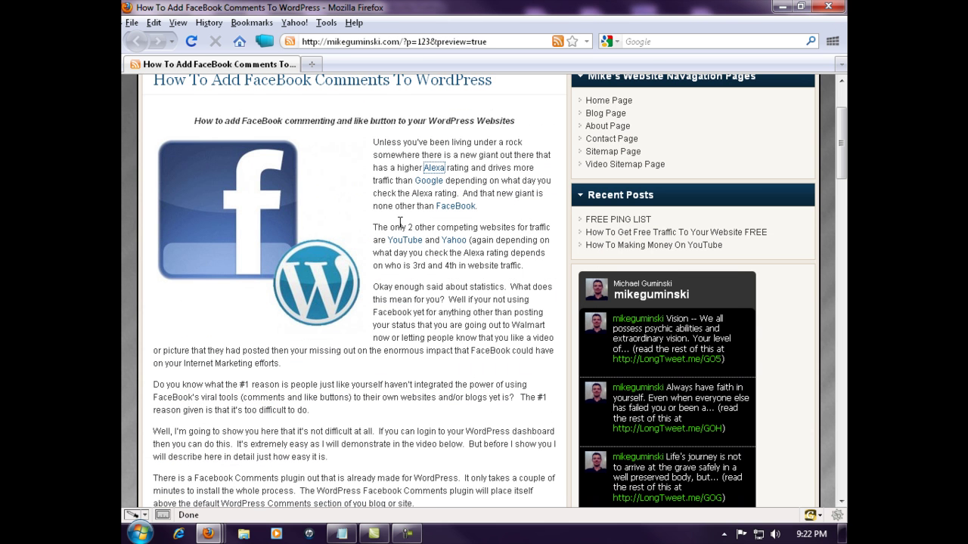
# - Look through the whole article, including the plugin installation steps and the Facebook comments section, and return to its beginning
pyautogui.scroll(-4, 350, 221)
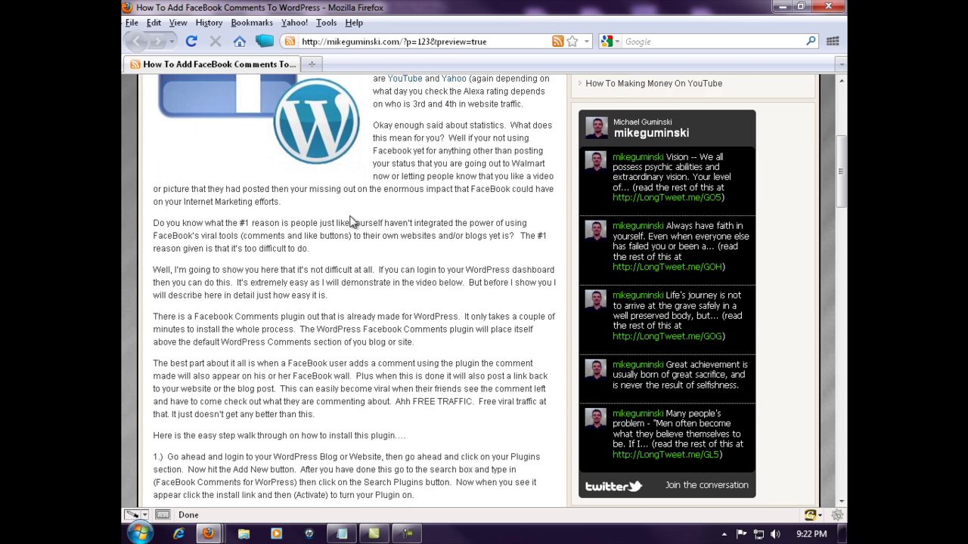
pyautogui.scroll(-4, 350, 221)
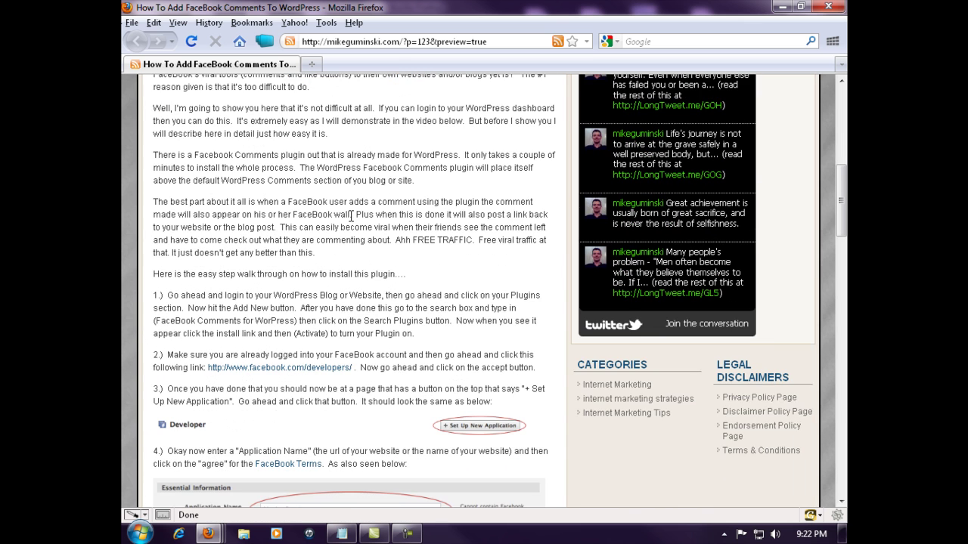
pyautogui.scroll(-10, 350, 215)
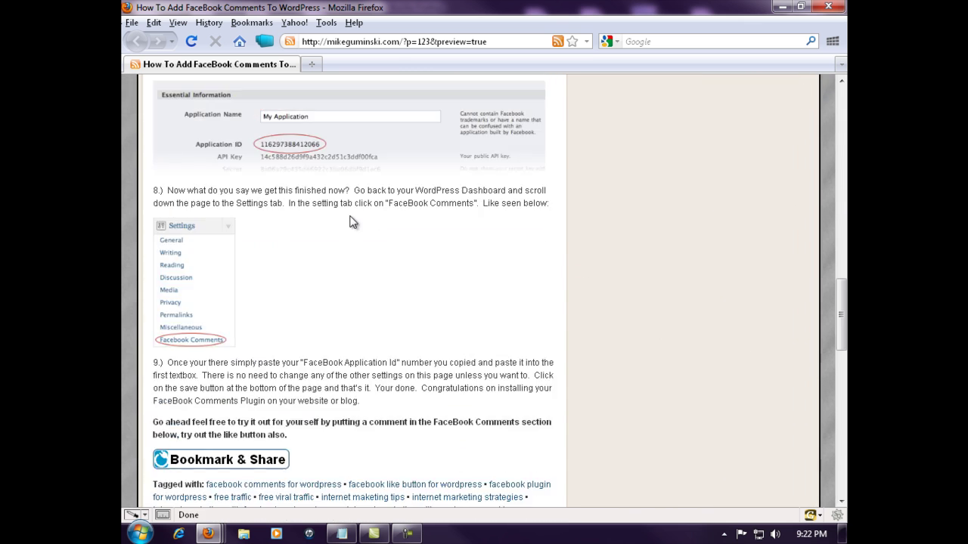
pyautogui.scroll(-10, 350, 222)
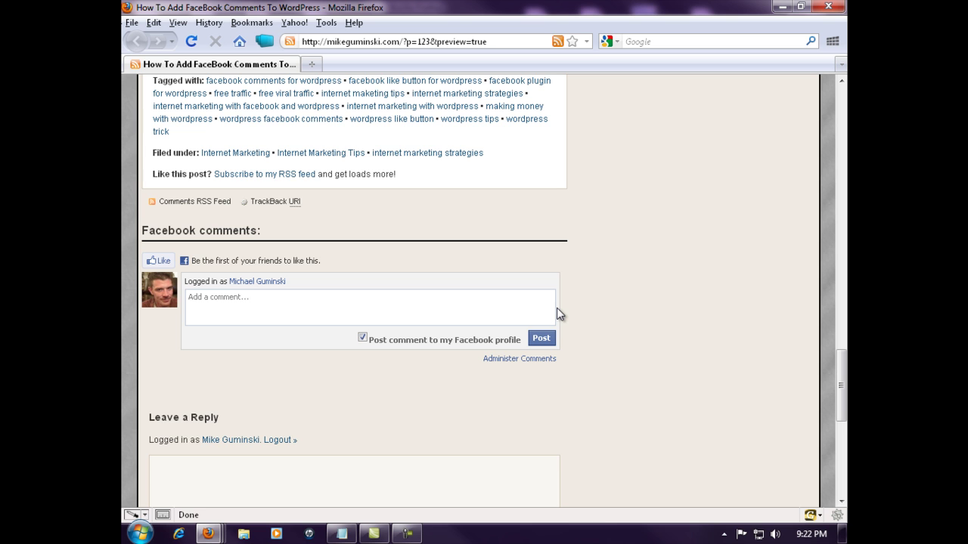
pyautogui.scroll(-4, 557, 309)
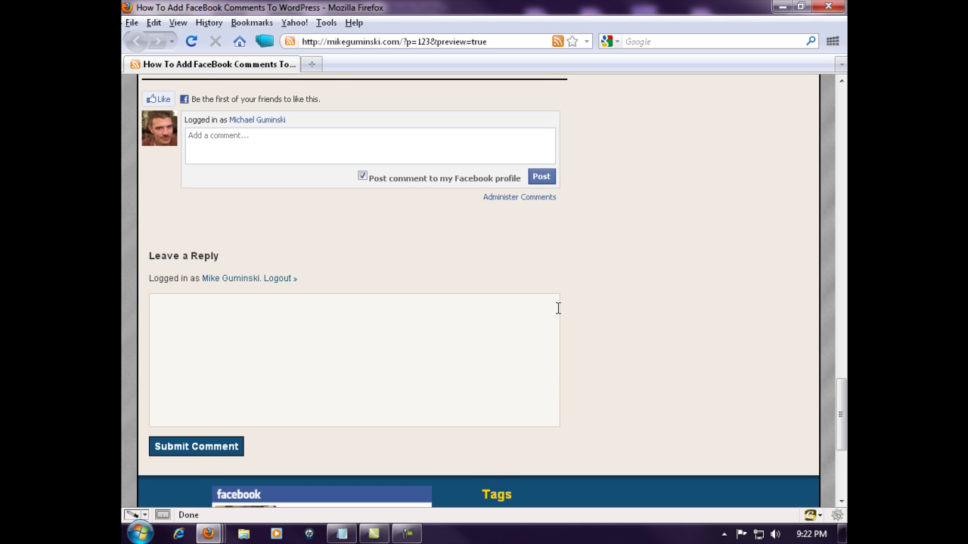
pyautogui.scroll(-4, 557, 308)
pyautogui.scroll(20, 557, 308)
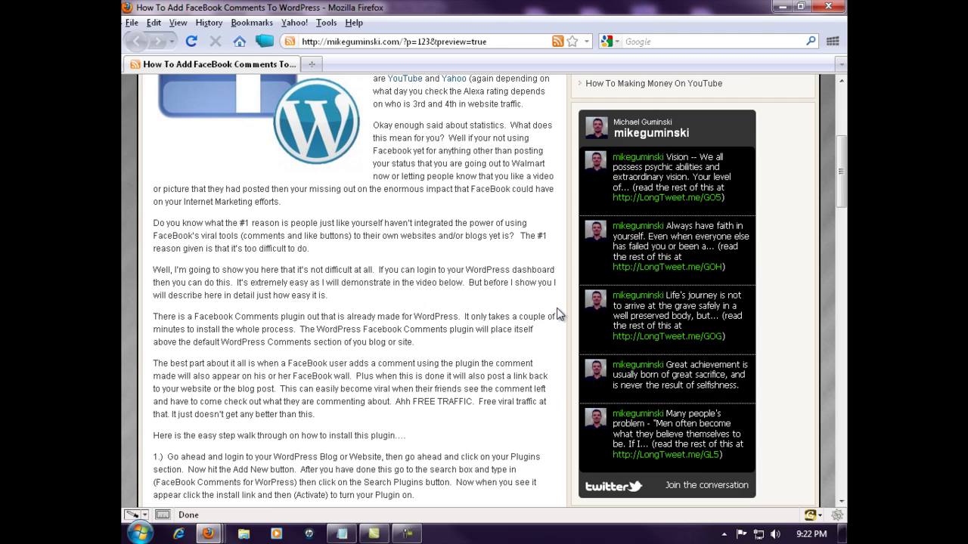
pyautogui.scroll(7, 557, 315)
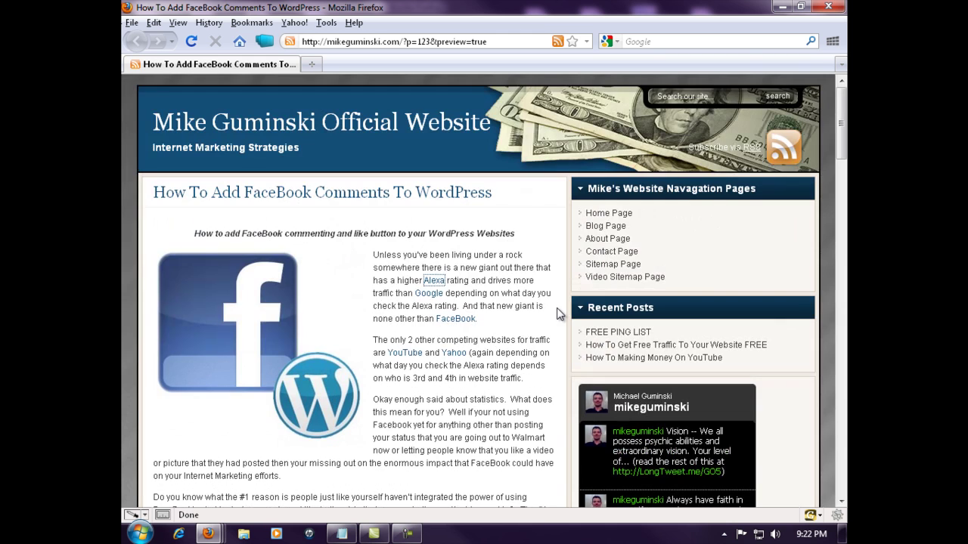
# - Switch to the Belligerent Politics WordPress dashboard and open the page for adding new plugins
pyautogui.click(784, 9)
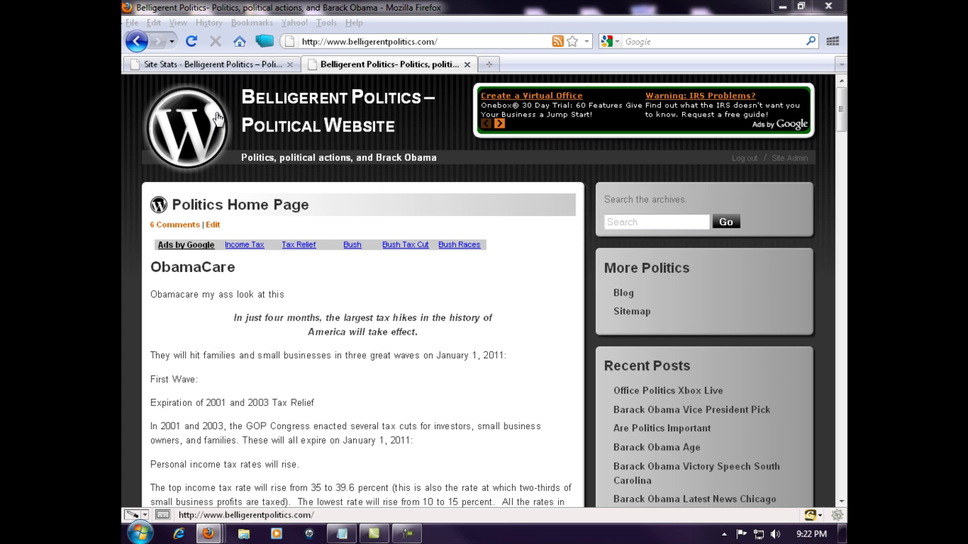
pyautogui.click(196, 66)
pyautogui.moveTo(394, 276)
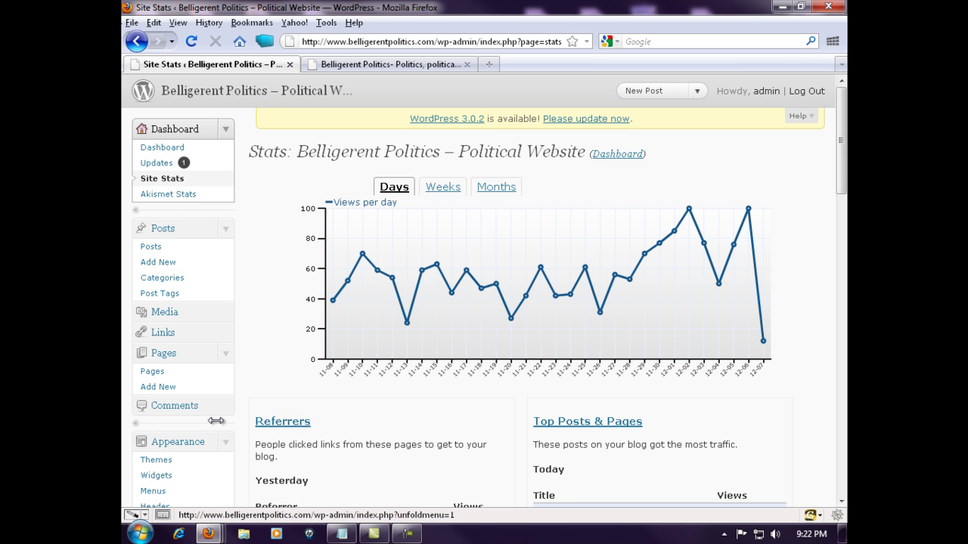
pyautogui.scroll(-10, 216, 421)
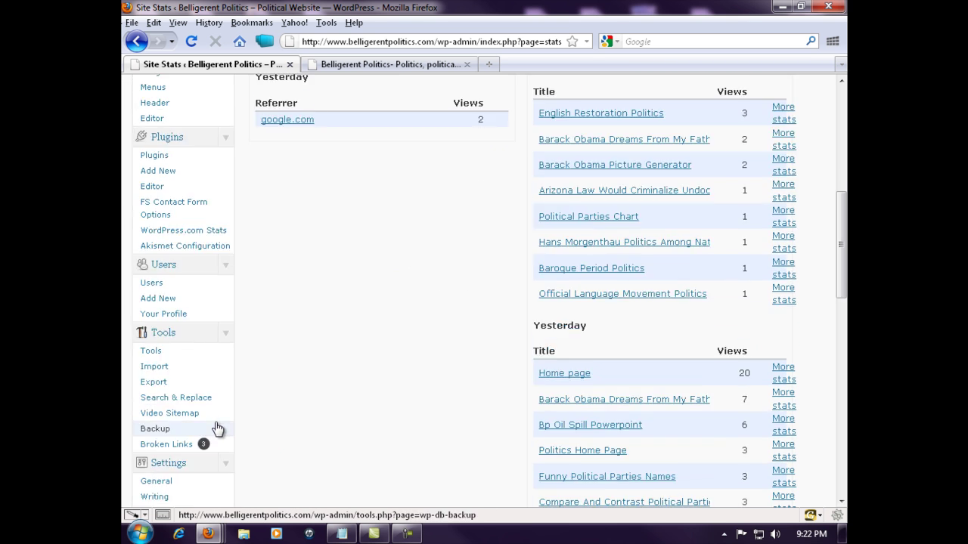
pyautogui.scroll(-2, 217, 429)
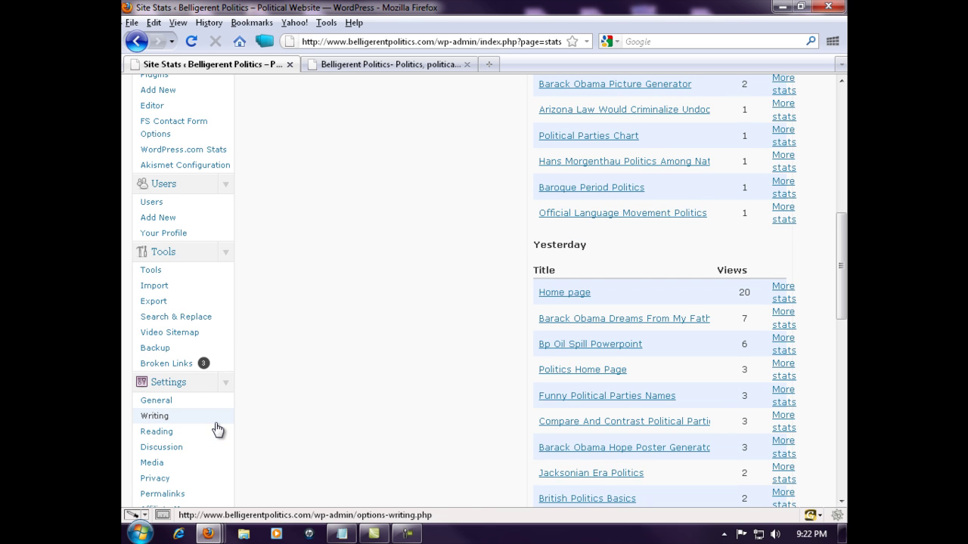
pyautogui.scroll(2, 217, 429)
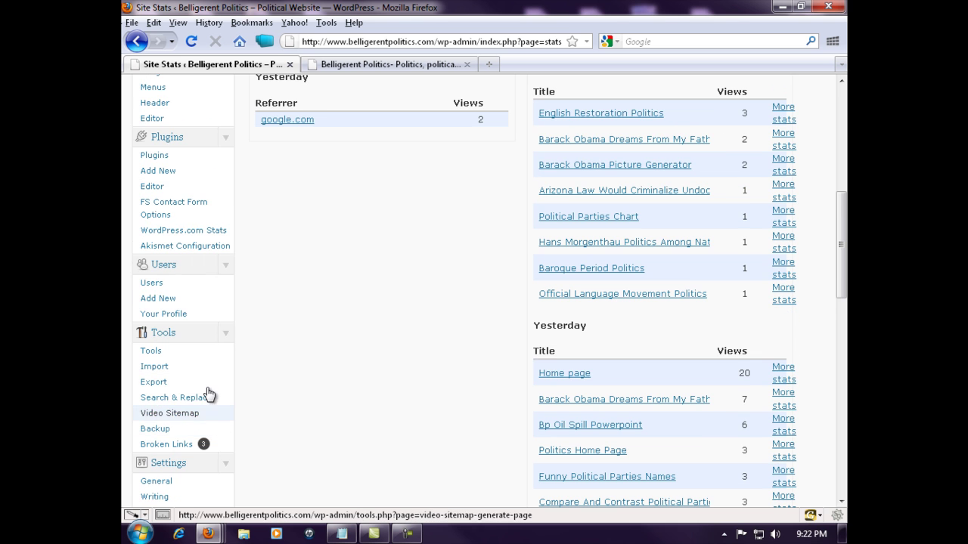
pyautogui.click(172, 177)
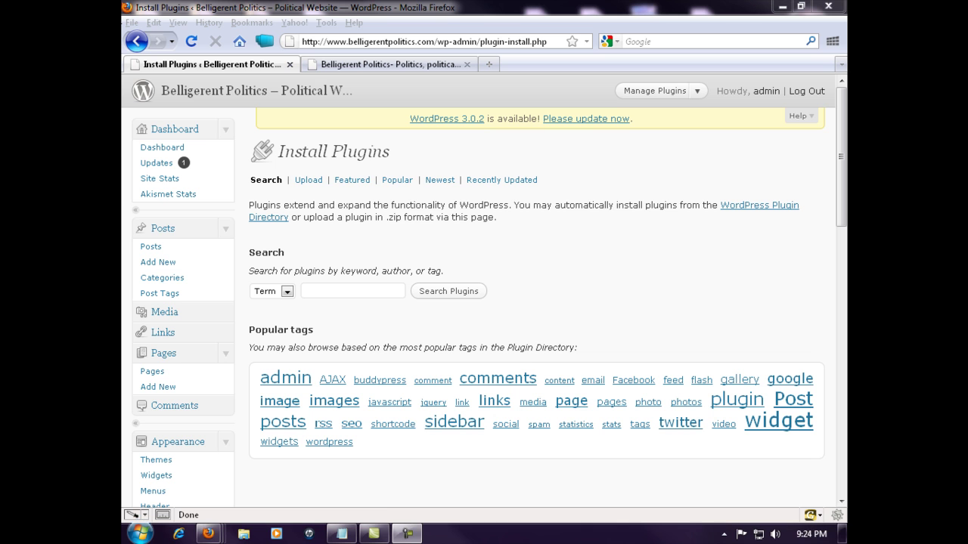
# - Search the plugin directory for "facebook comments for wordpress"
pyautogui.click(332, 292)
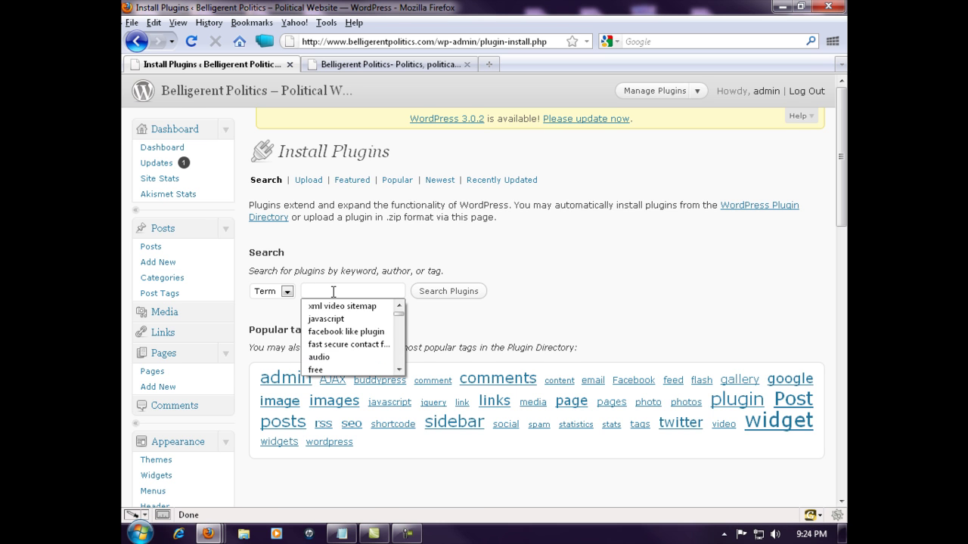
pyautogui.write('f')
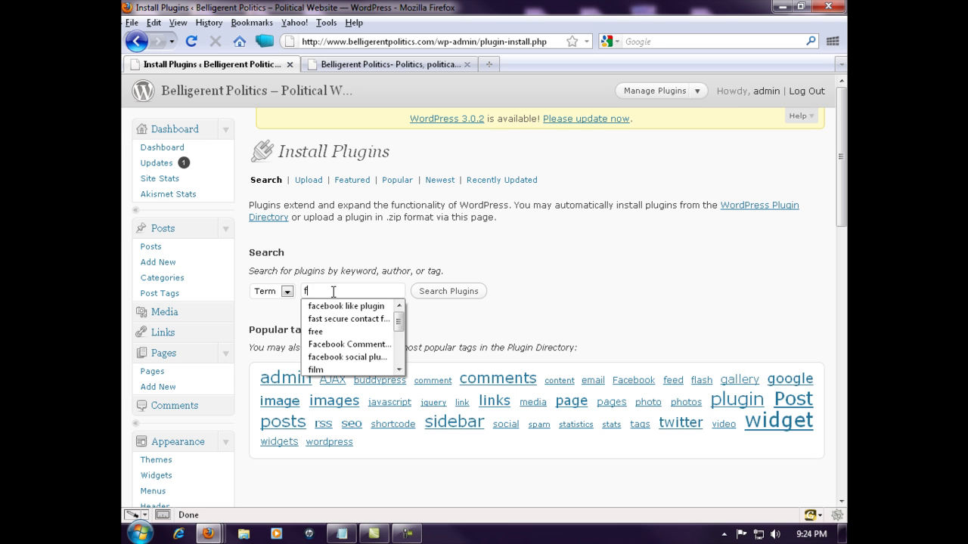
pyautogui.write('acebook ')
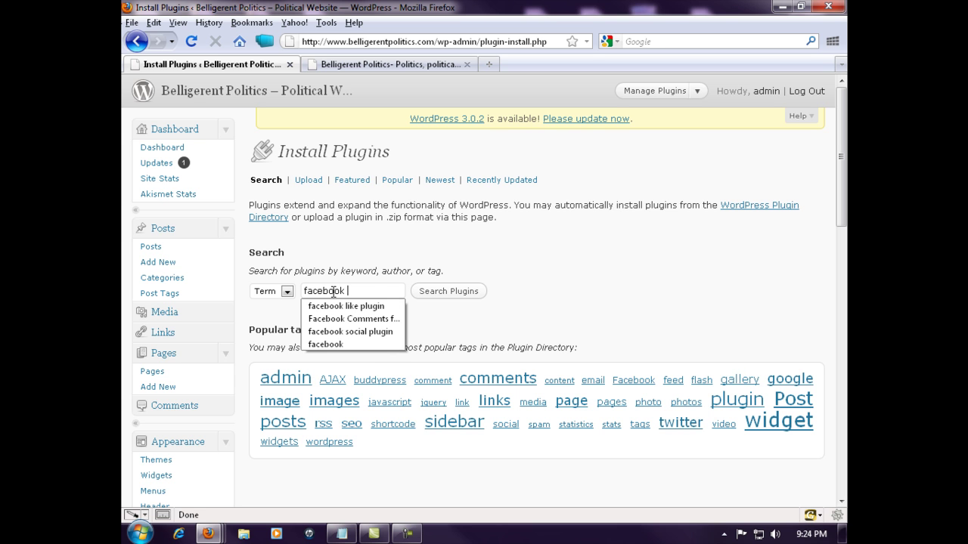
pyautogui.write('comments for word')
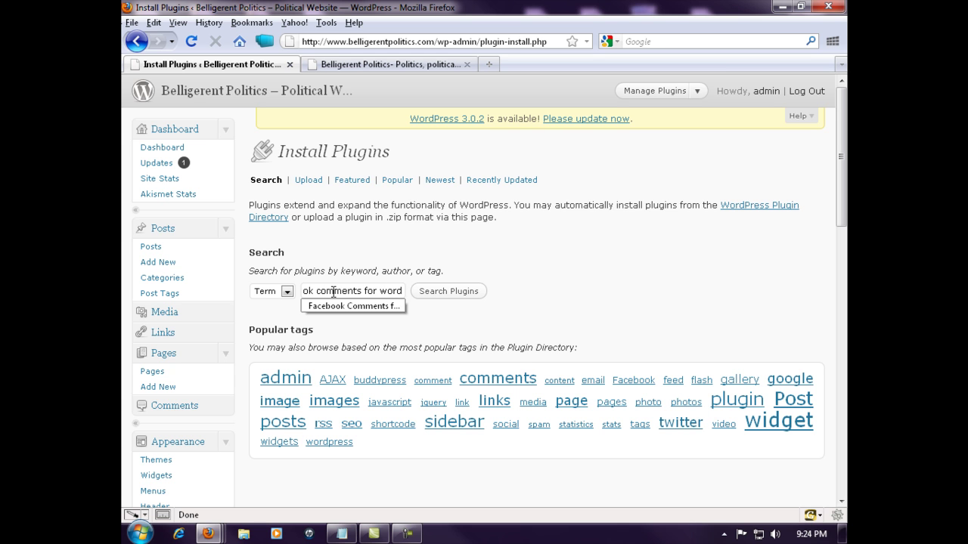
pyautogui.write('press')
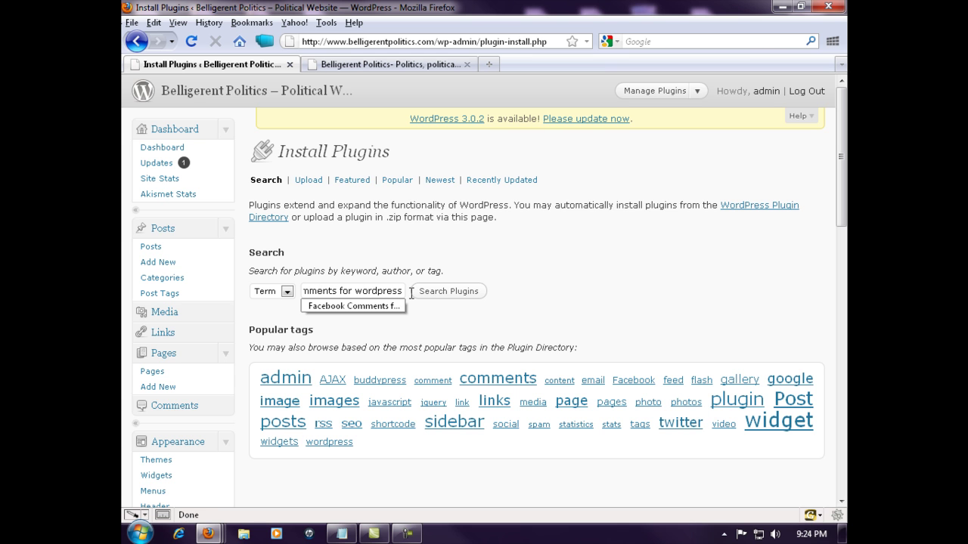
pyautogui.click(461, 293)
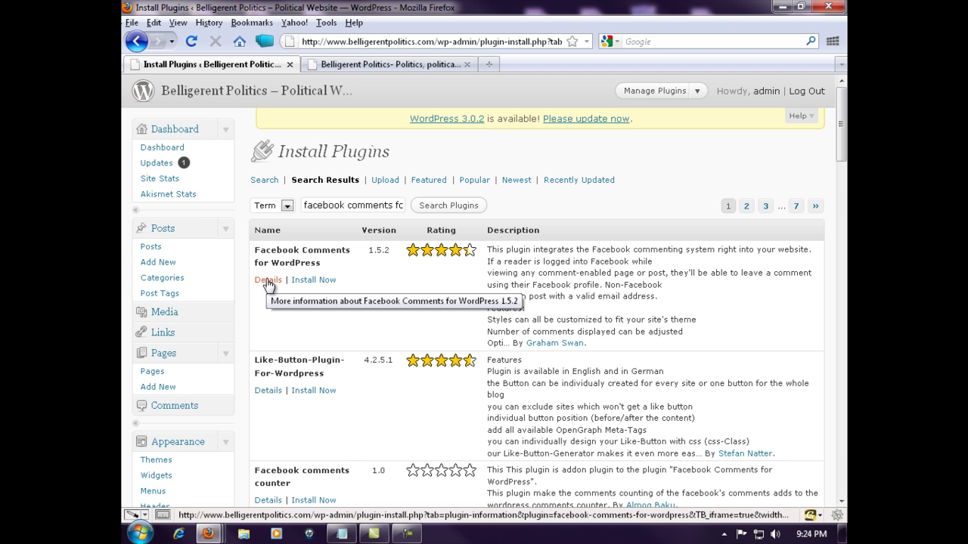
# - Install and activate the Facebook Comments for WordPress plugin
pyautogui.click(317, 281)
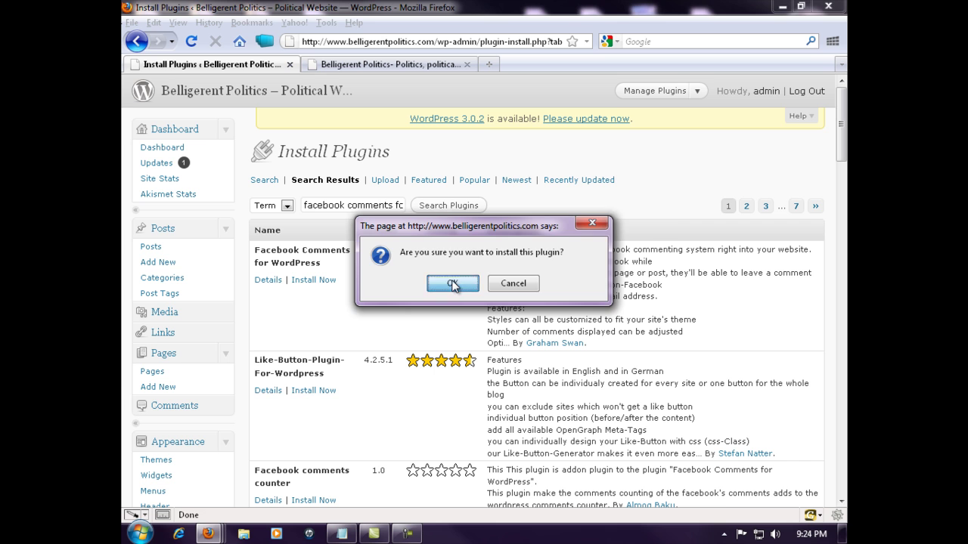
pyautogui.click(452, 284)
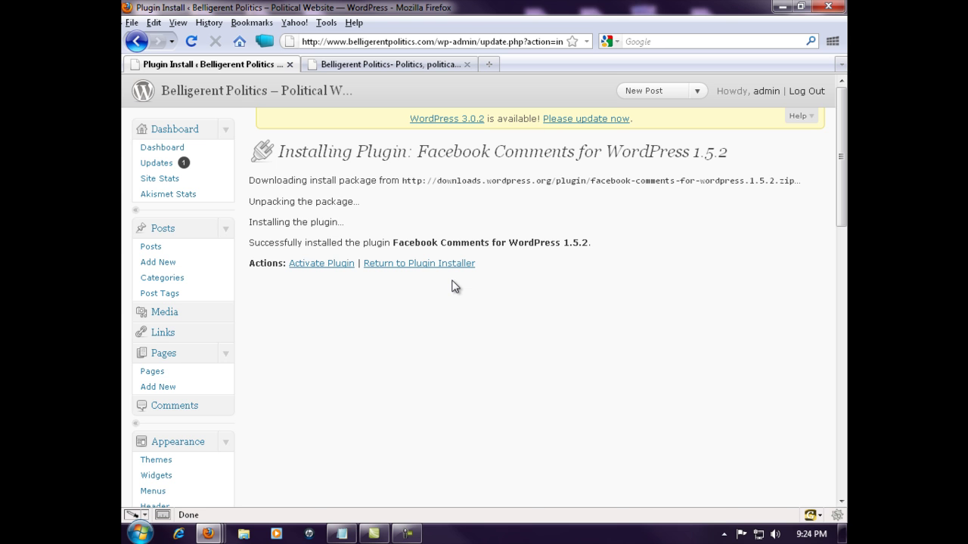
pyautogui.click(324, 265)
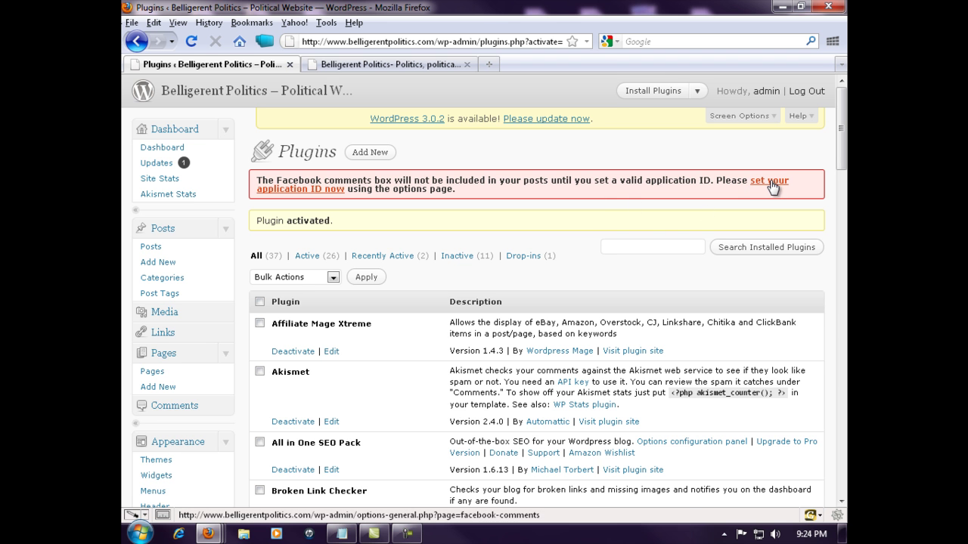
pyautogui.scroll(-10, 280, 305)
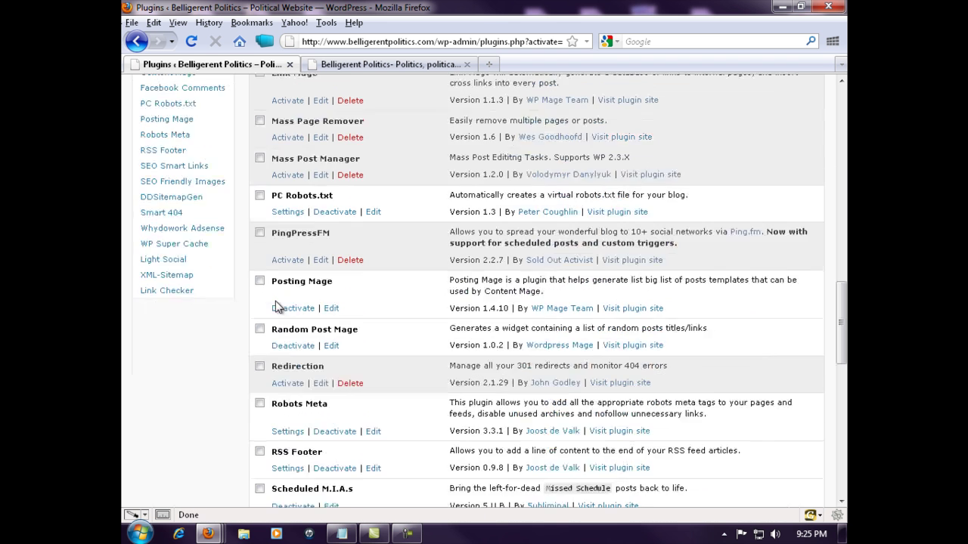
# - Look through the plugins page for the Facebook Comments settings entry and return to the application ID notice
pyautogui.scroll(-2, 275, 305)
pyautogui.scroll(4, 275, 302)
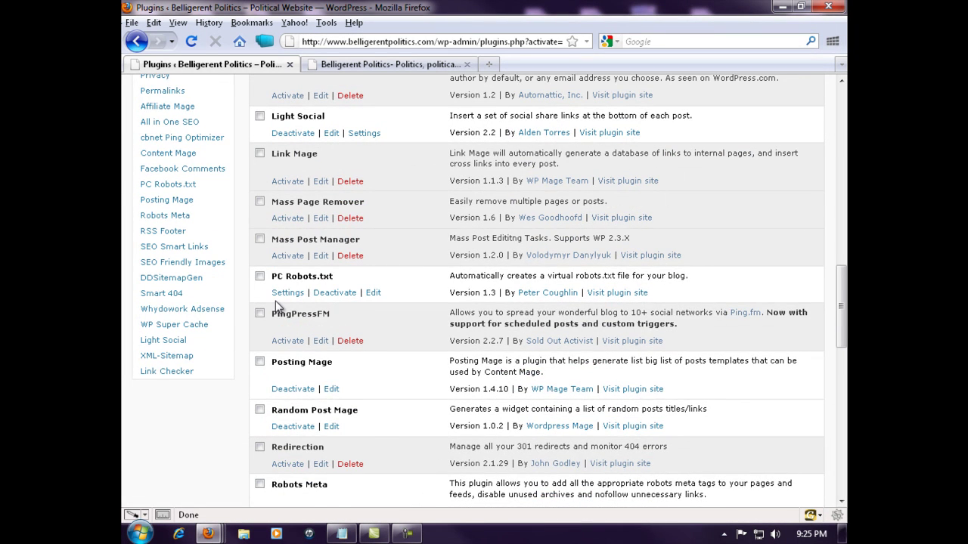
pyautogui.scroll(2, 275, 301)
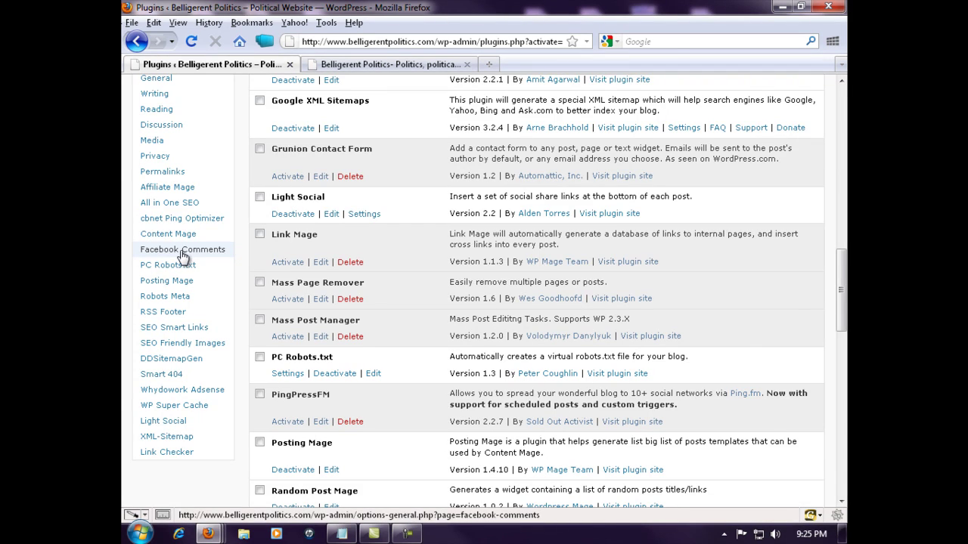
pyautogui.scroll(10, 368, 310)
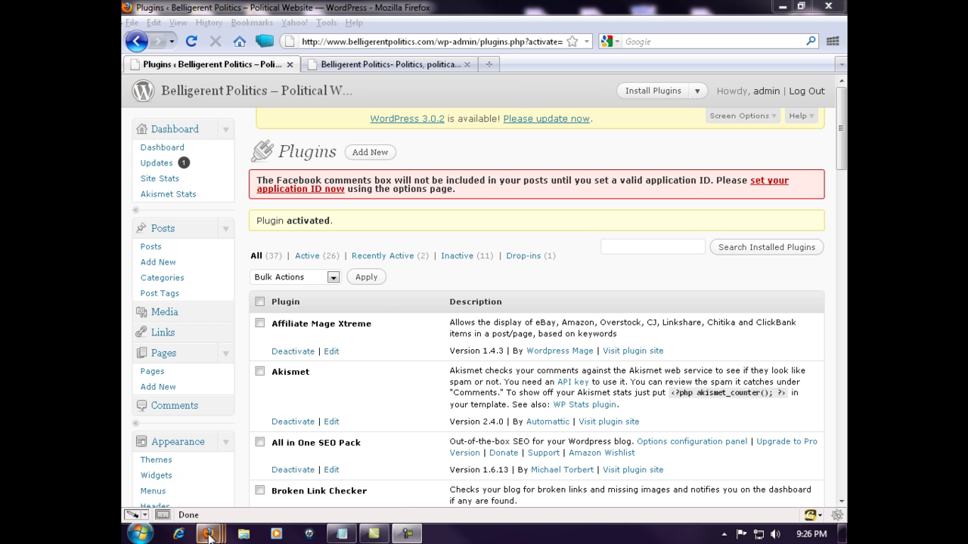
# - Go by way of the how-to article to the Facebook Developers page and start setting up a new application
pyautogui.moveTo(210, 537)
pyautogui.click(520, 457)
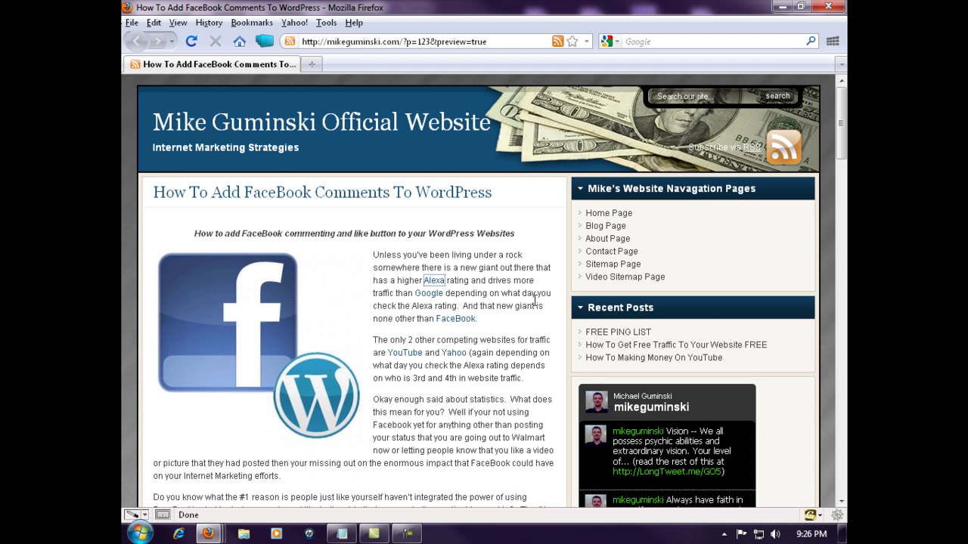
pyautogui.scroll(-10, 470, 349)
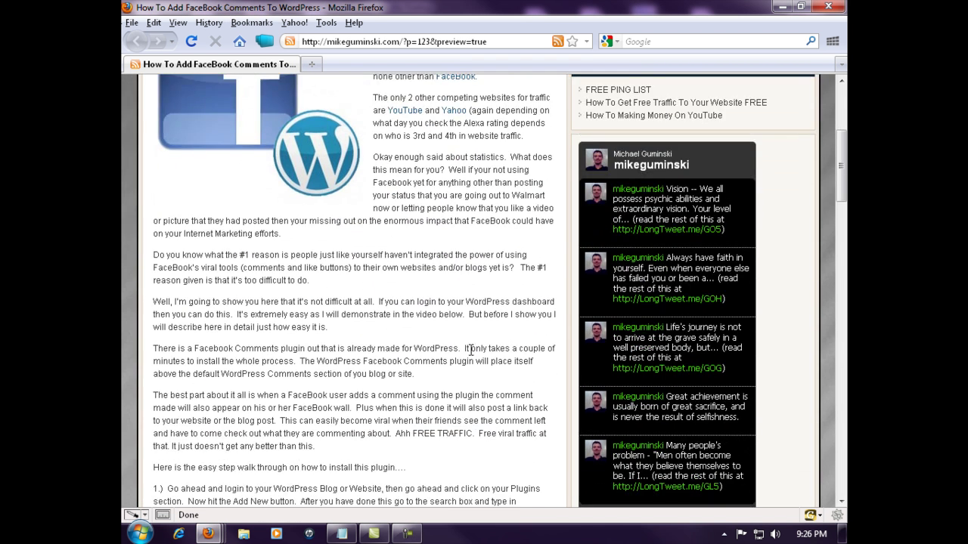
pyautogui.scroll(-2, 470, 349)
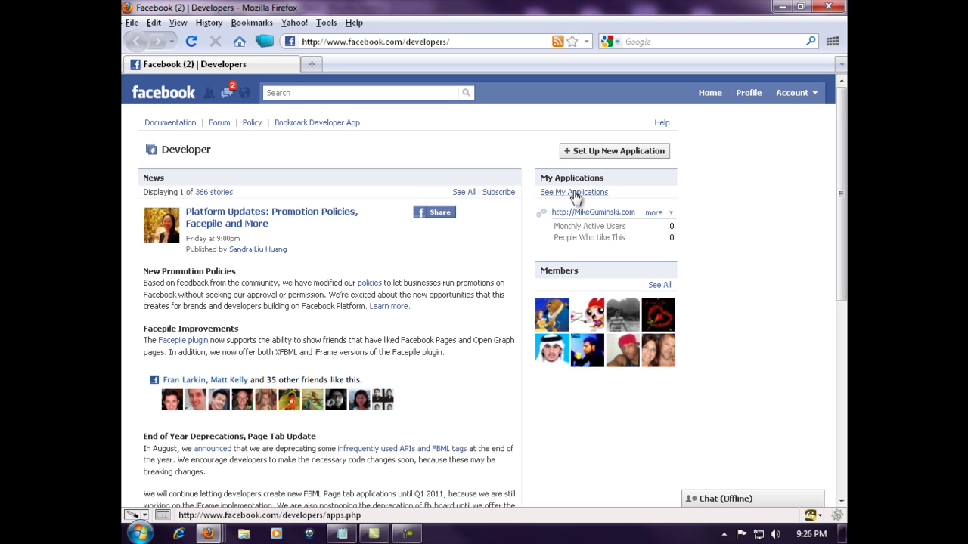
pyautogui.click(606, 153)
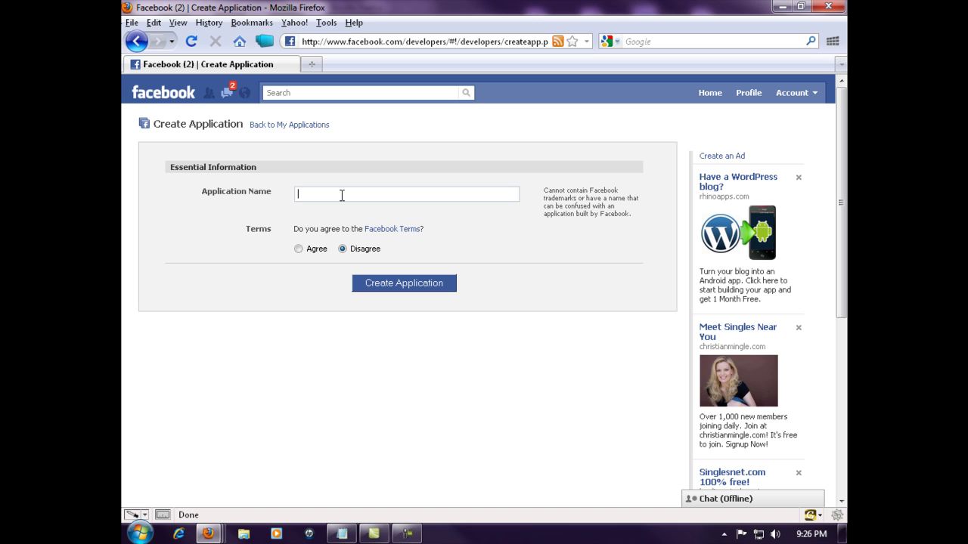
pyautogui.click(342, 195)
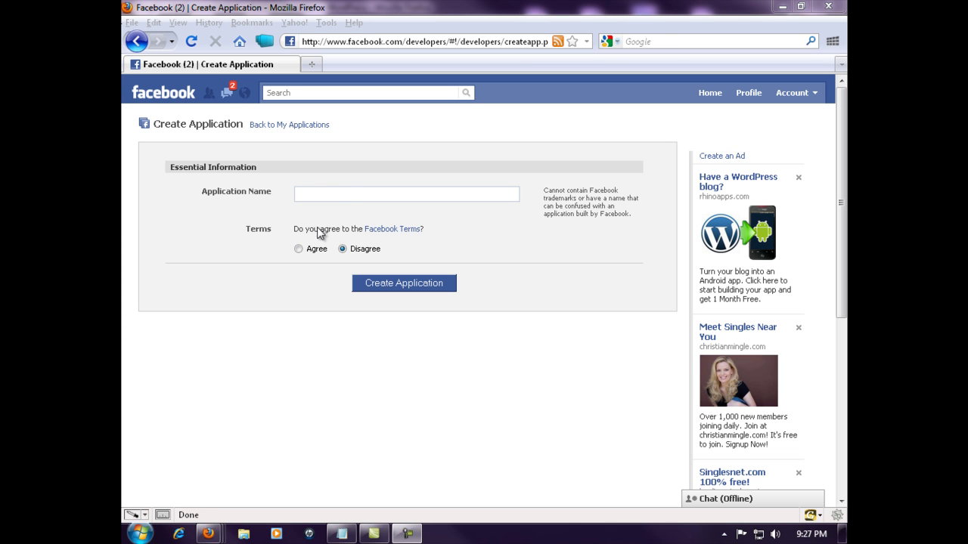
pyautogui.click(309, 193)
pyautogui.click(310, 194)
pyautogui.rightClick(323, 194)
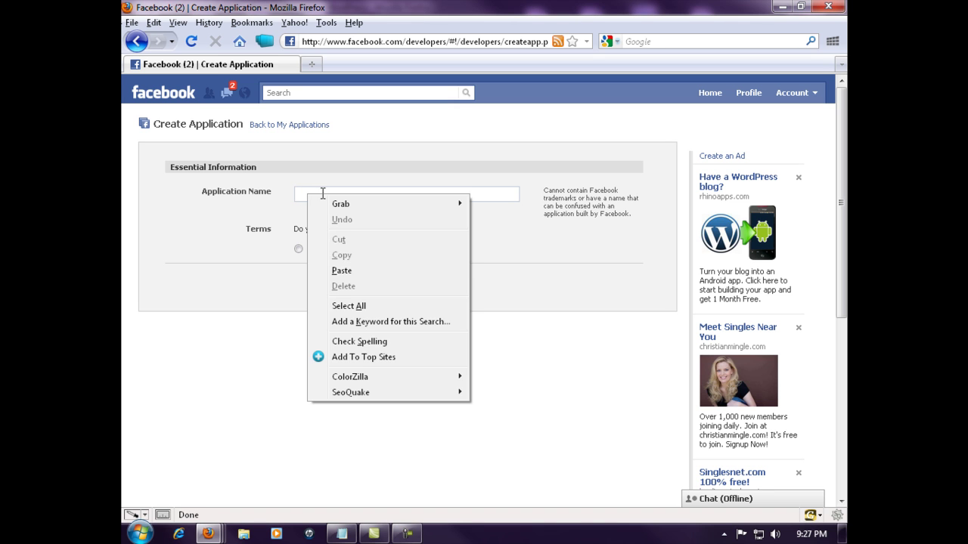
pyautogui.click(344, 273)
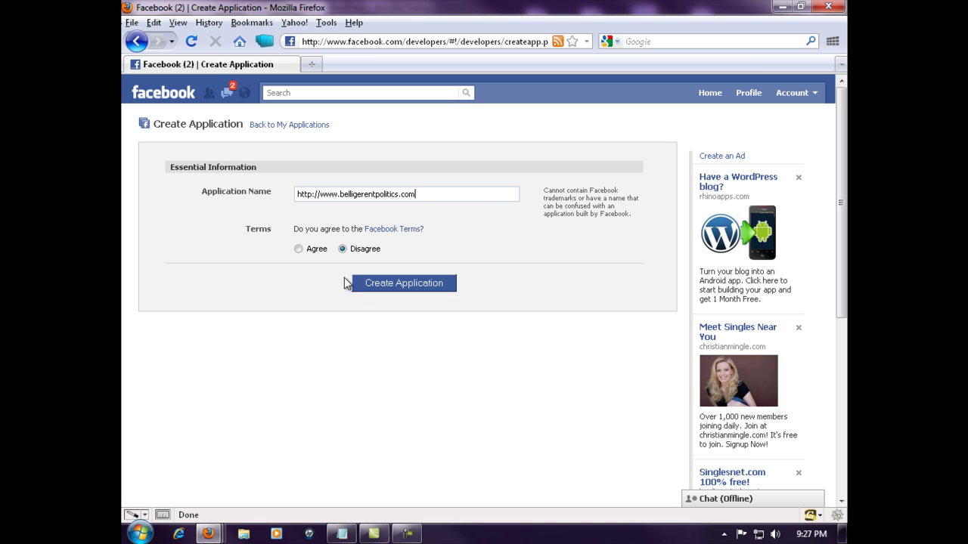
pyautogui.click(299, 250)
pyautogui.click(408, 285)
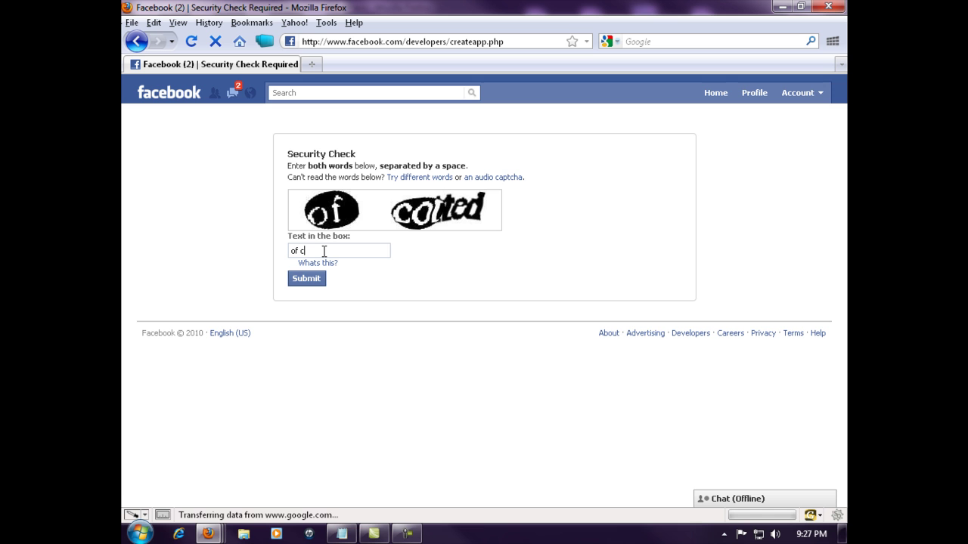
# - Complete the security check by entering its two words, and save the new application's settings with the default values
pyautogui.write('of cotted')
pyautogui.press('Return')
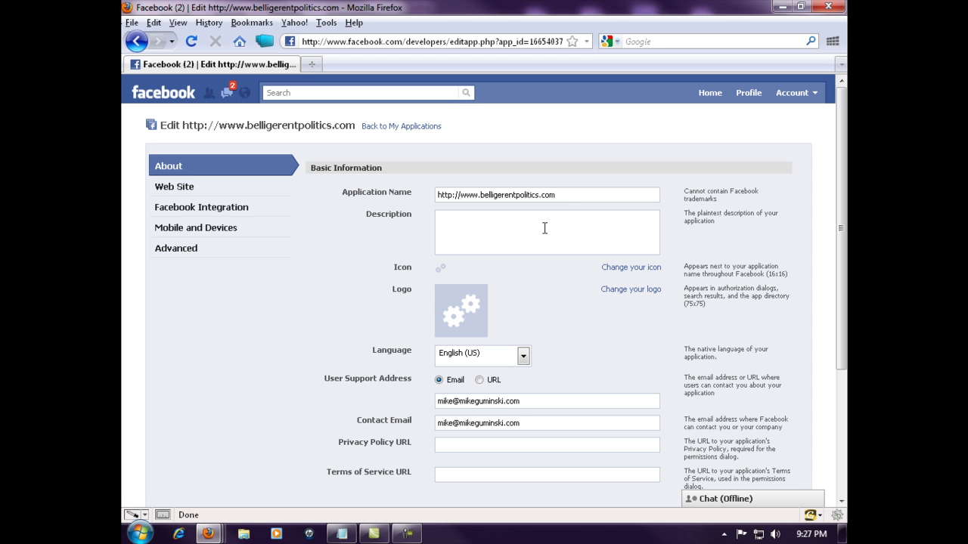
pyautogui.scroll(-4, 569, 368)
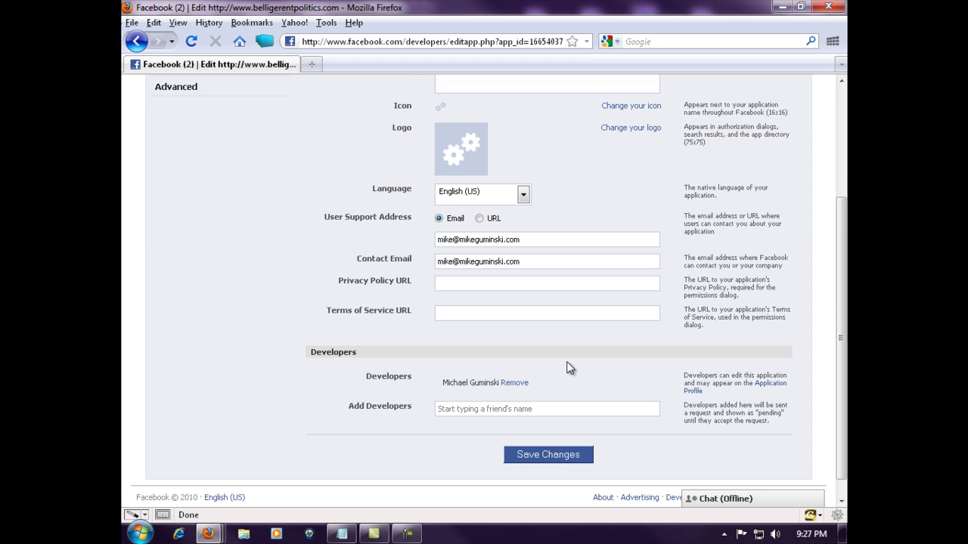
pyautogui.scroll(-1, 570, 368)
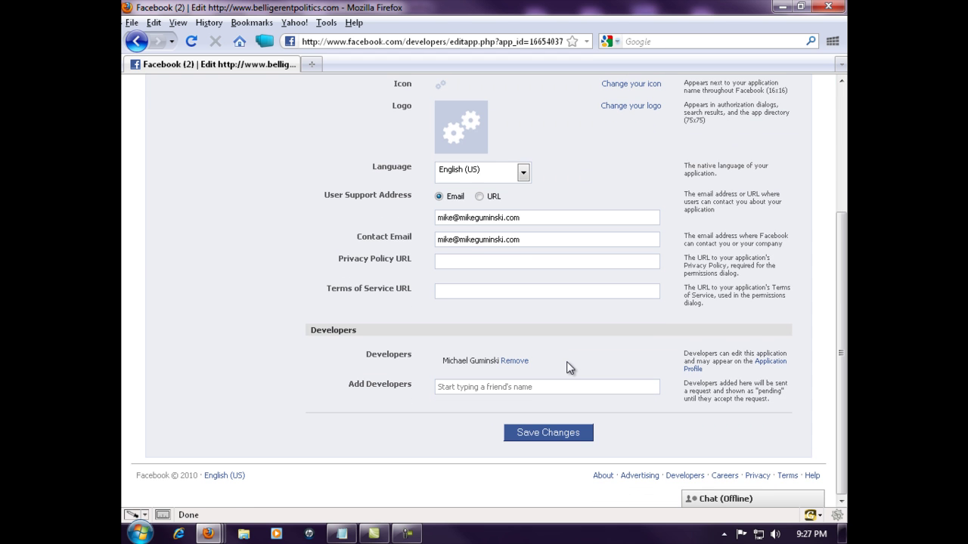
pyautogui.click(543, 438)
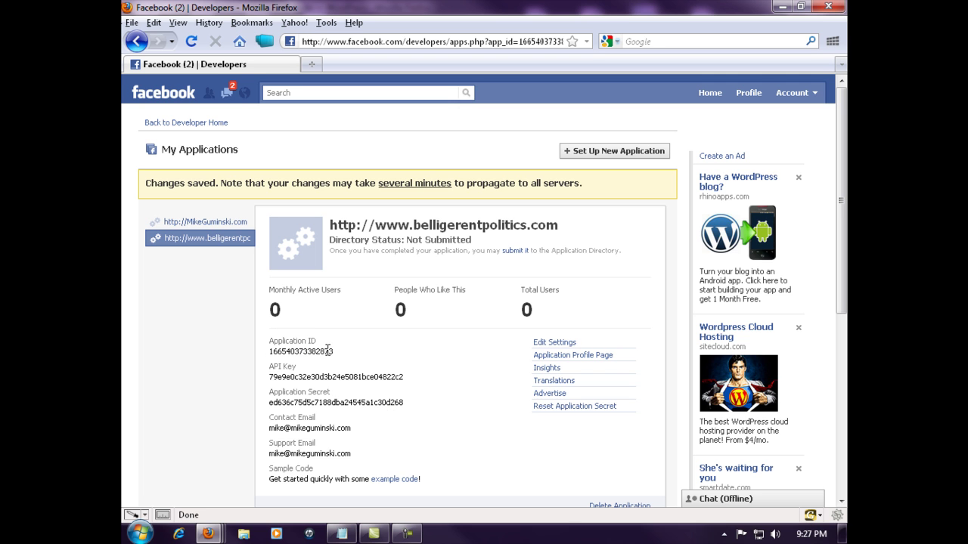
# - Copy the new application's ID from Facebook and paste it as the Application ID in the Facebook Comments for WordPress options
pyautogui.moveTo(331, 351); pyautogui.dragTo(270, 353)
pyautogui.hotkey('ctrl', 'c')
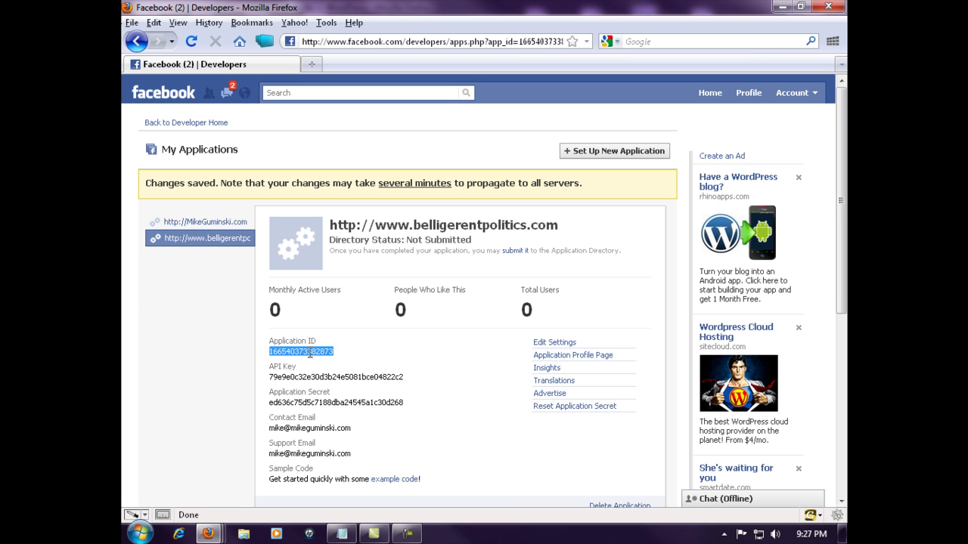
pyautogui.moveTo(209, 534)
pyautogui.click(204, 462)
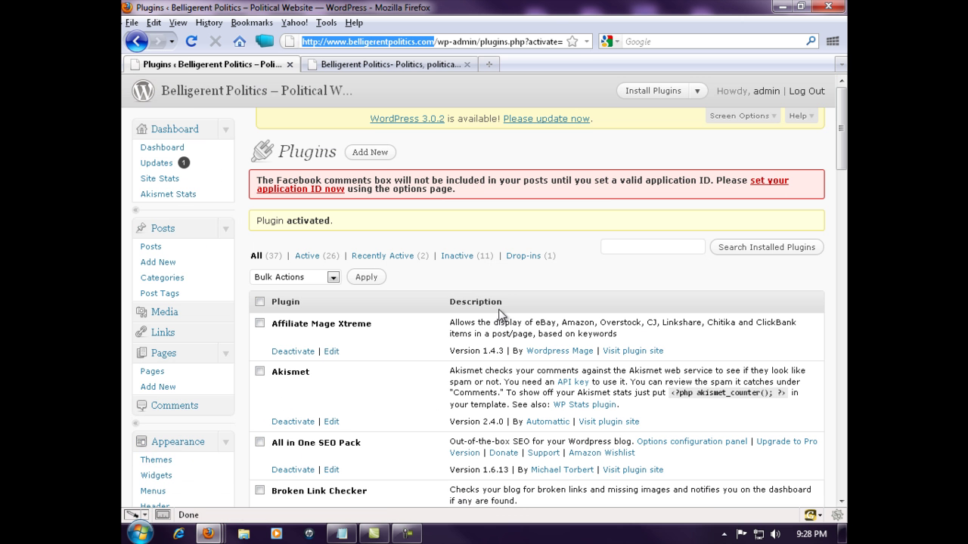
pyautogui.click(770, 185)
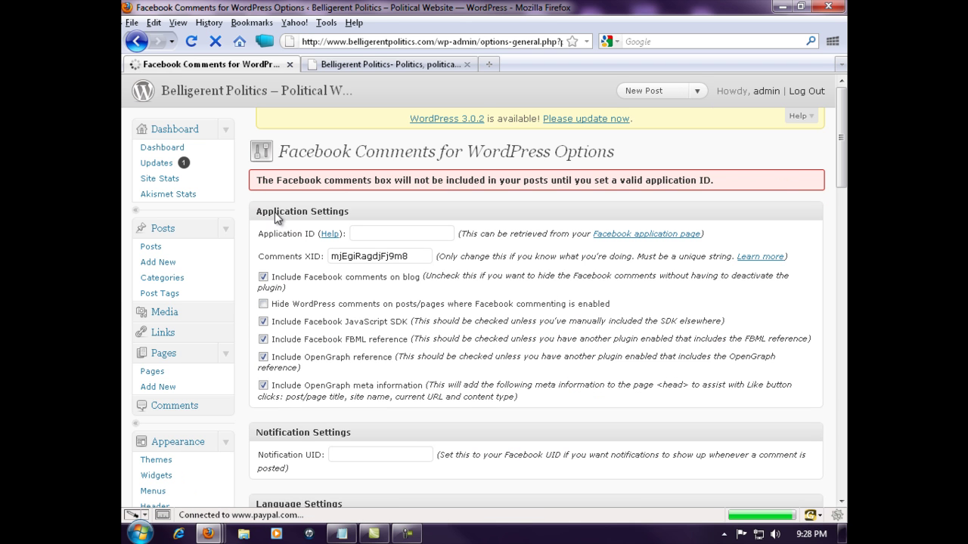
pyautogui.click(370, 233)
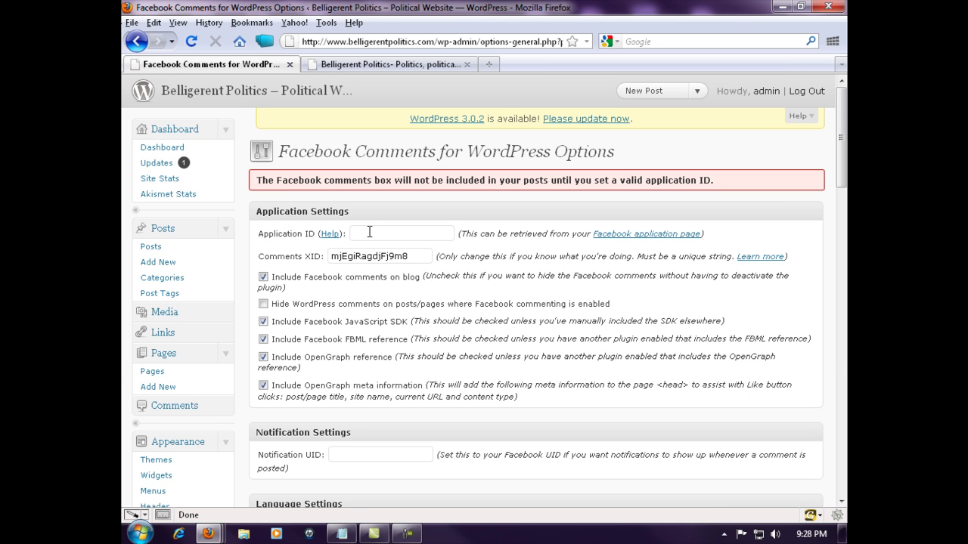
pyautogui.hotkey('ctrl', 'v')
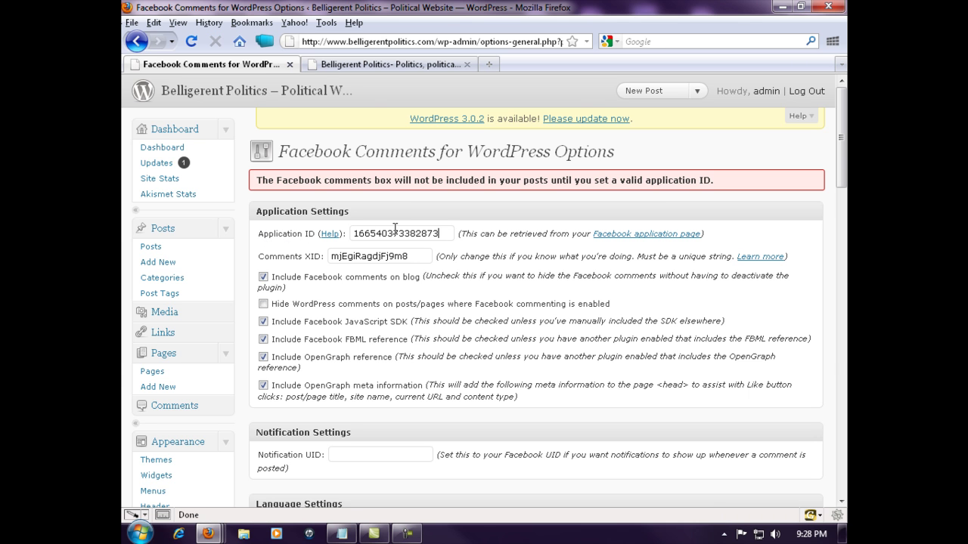
# - Review the remaining Facebook Comments plugin options and save the updated options
pyautogui.scroll(-2, 424, 310)
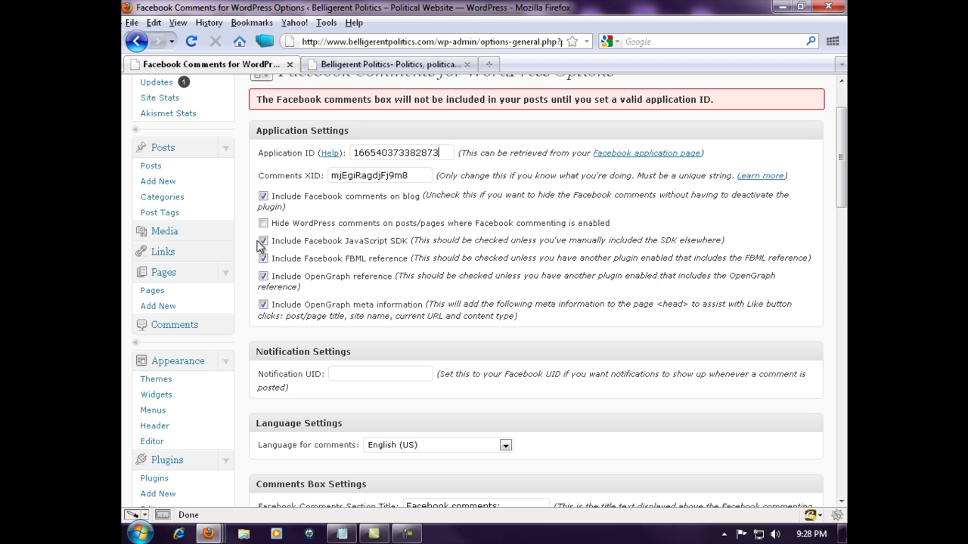
pyautogui.scroll(-8, 462, 374)
pyautogui.scroll(-8, 461, 378)
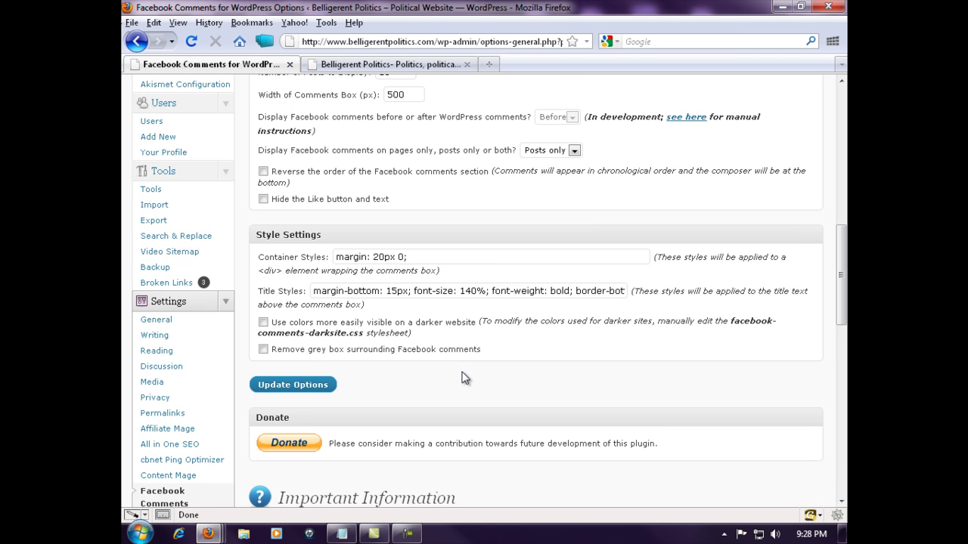
pyautogui.click(305, 224)
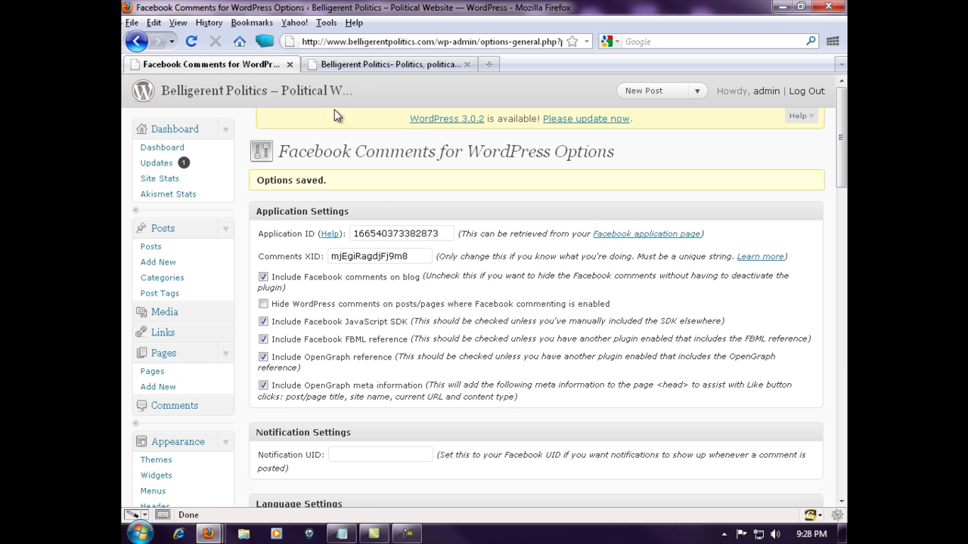
# - Reload the Belligerent Politics home page and go down it to check for the Facebook comments section
pyautogui.click(353, 64)
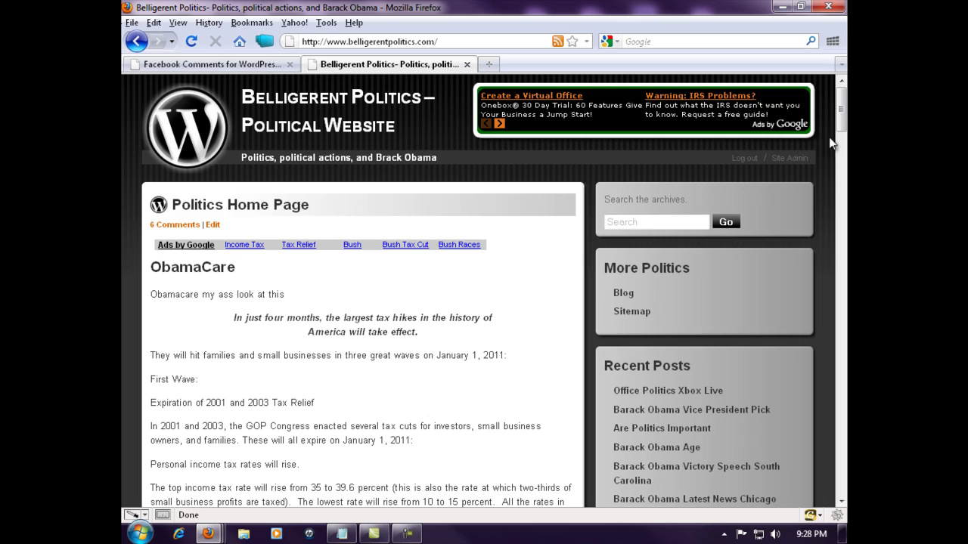
pyautogui.moveTo(843, 128); pyautogui.dragTo(843, 84)
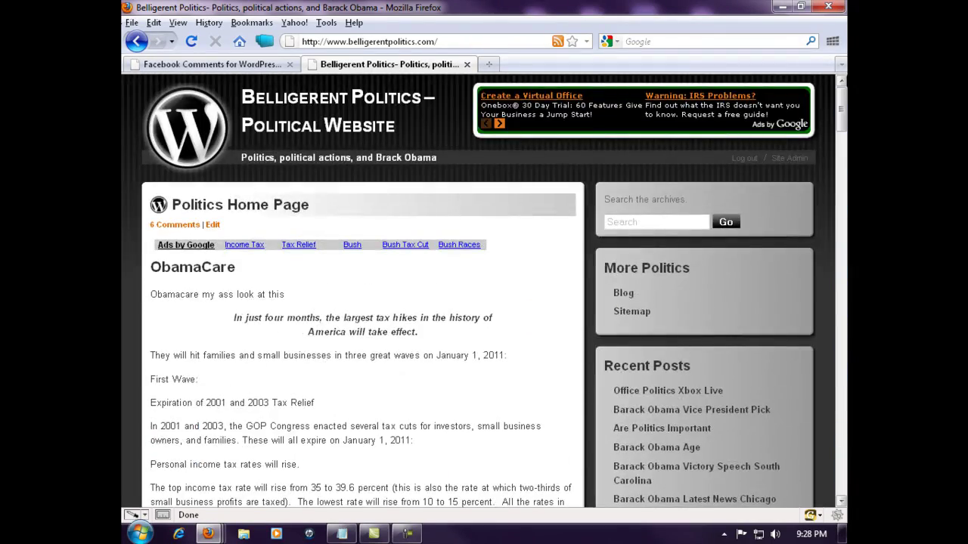
pyautogui.click(191, 43)
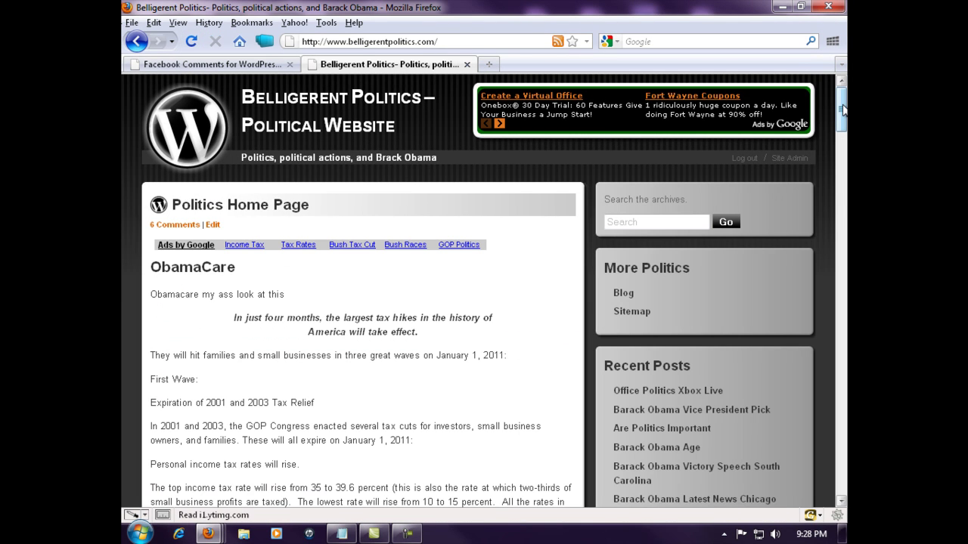
pyautogui.moveTo(843, 112); pyautogui.dragTo(840, 484)
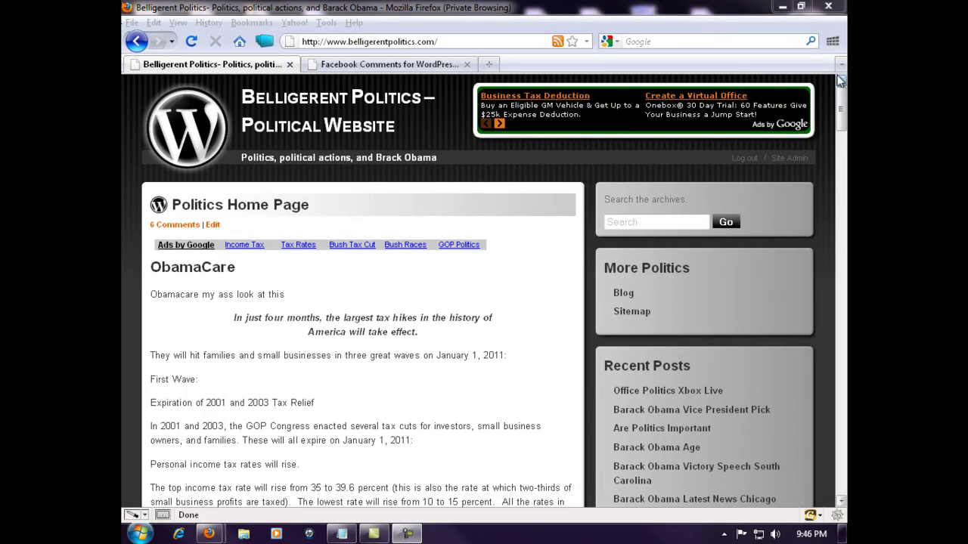
# - Examine the Facebook comments box and the standard WordPress comment form below it on the home page
pyautogui.moveTo(842, 104); pyautogui.dragTo(842, 367)
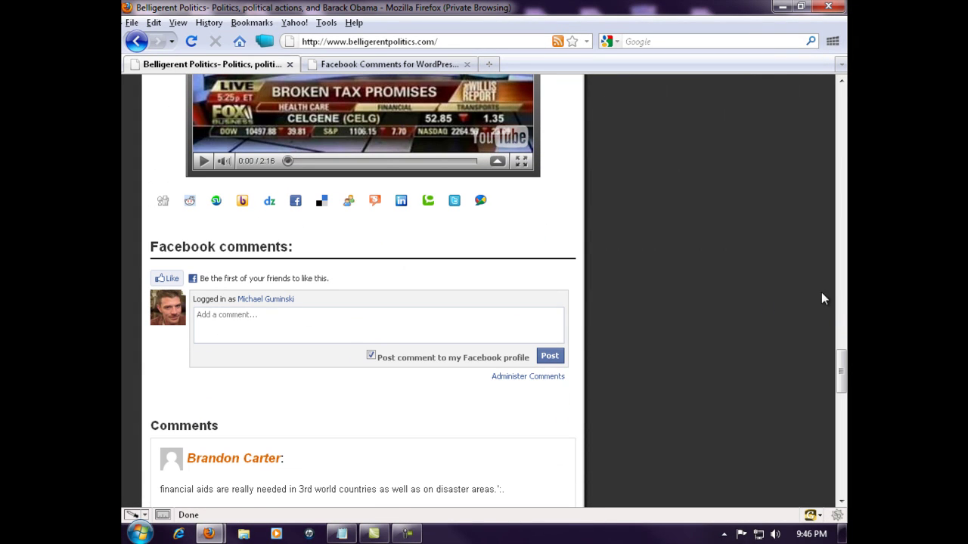
pyautogui.moveTo(842, 367); pyautogui.dragTo(843, 475)
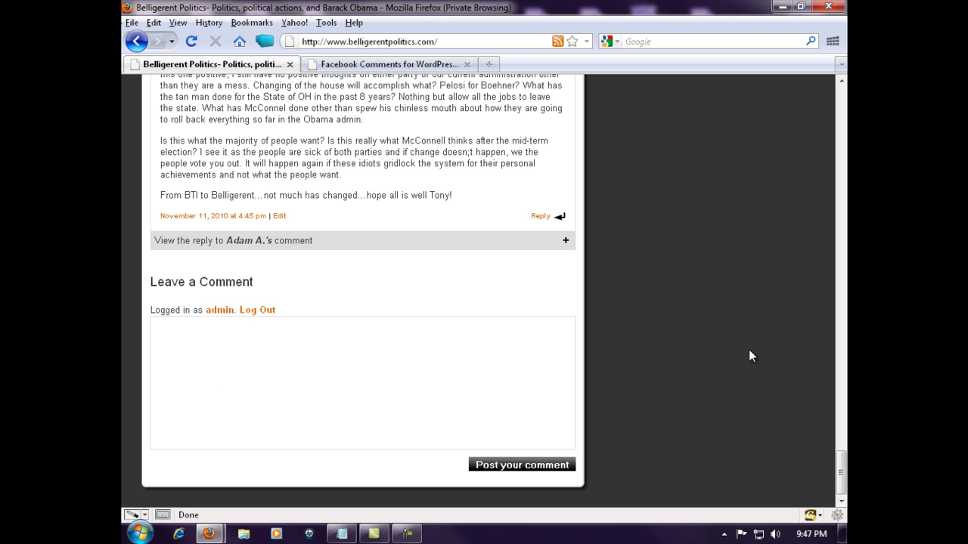
pyautogui.moveTo(839, 462); pyautogui.dragTo(841, 369)
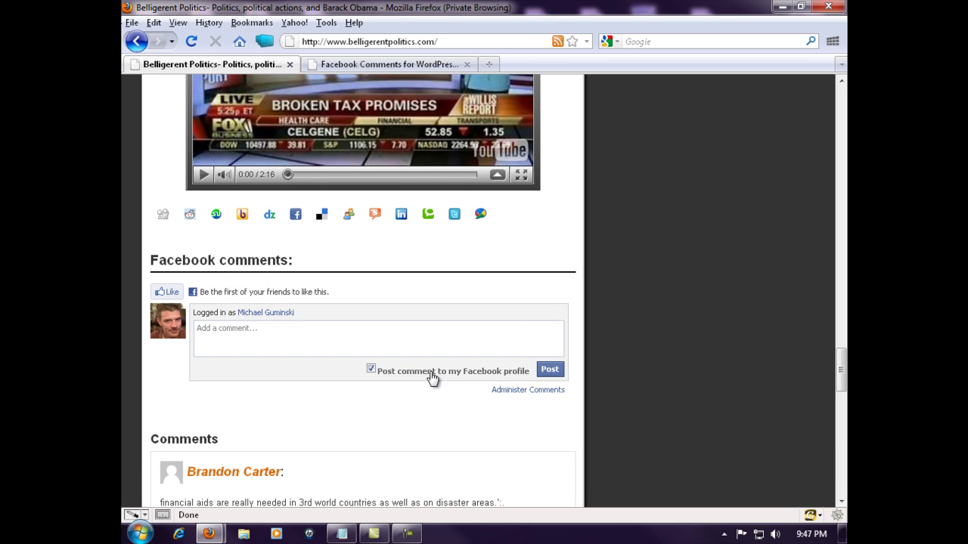
# - Post the Facebook comment "this is a live test to see if this political site facebook comments plugin works" and like the page
pyautogui.click(225, 340)
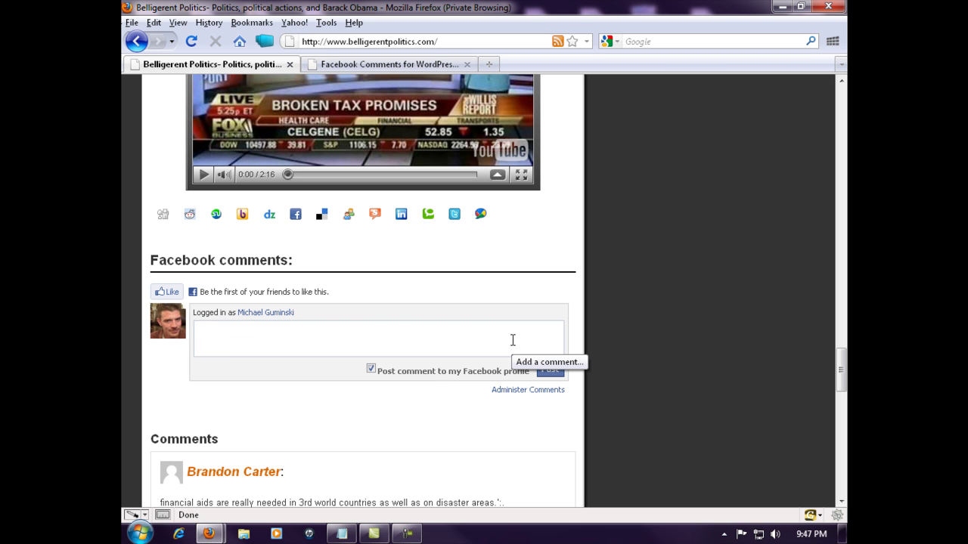
pyautogui.write('this is a')
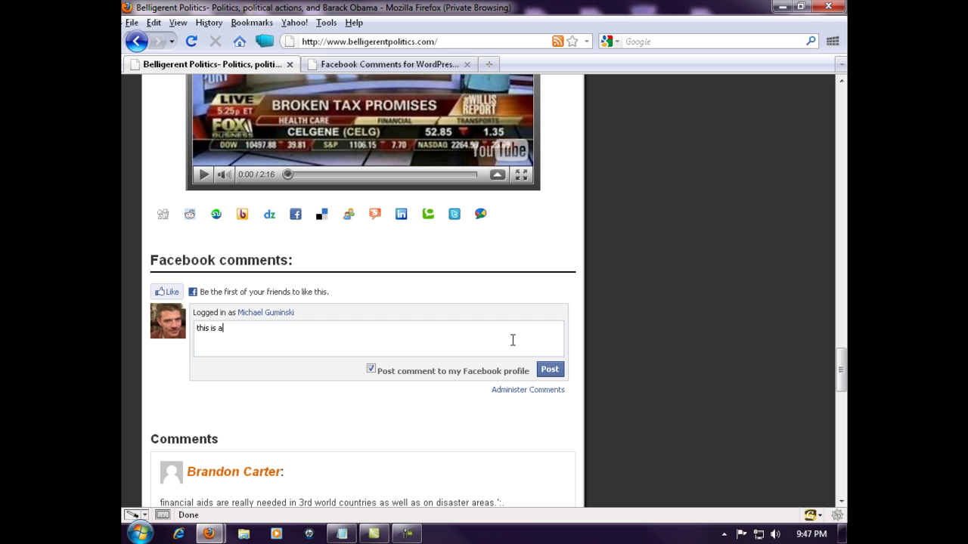
pyautogui.write(' live test to see')
pyautogui.write('if this political site ')
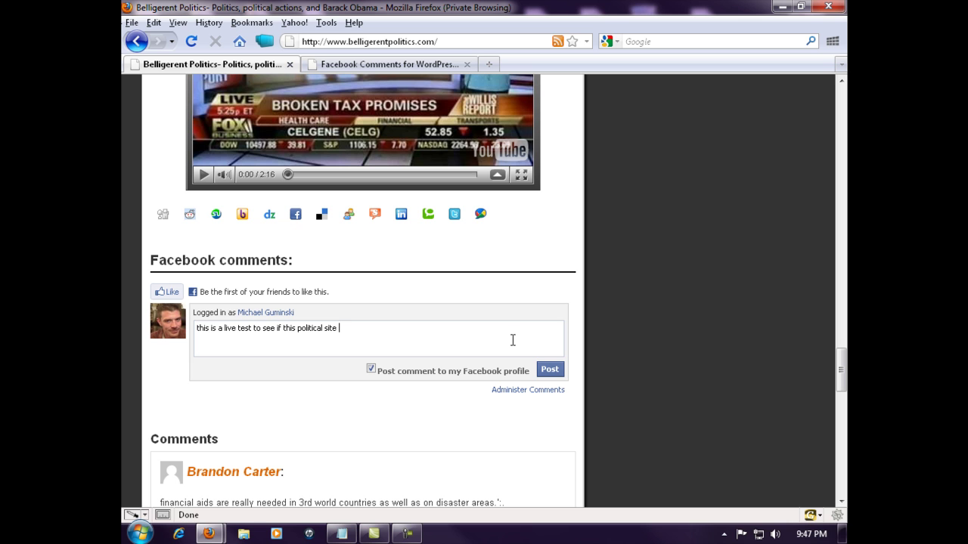
pyautogui.write('facebook comments plugin wo')
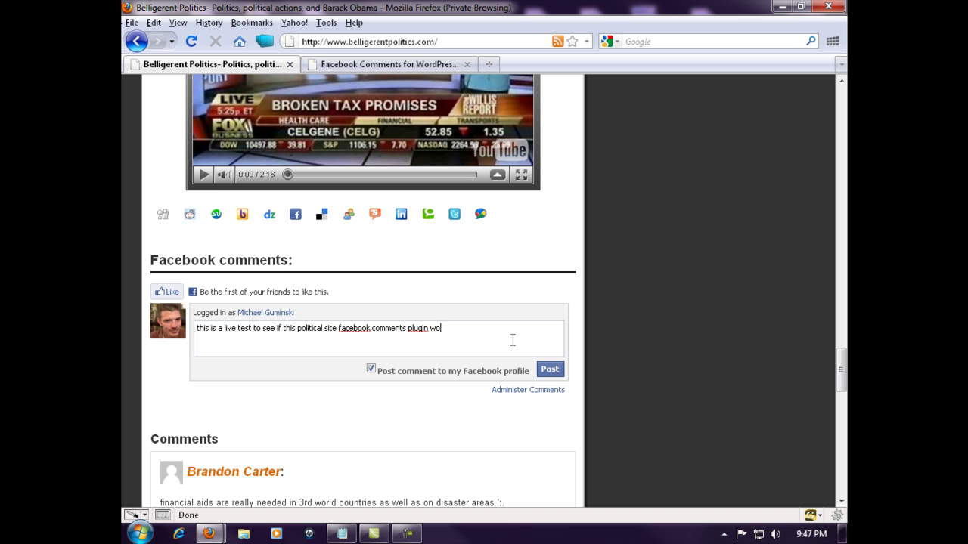
pyautogui.write('rks')
pyautogui.click(550, 370)
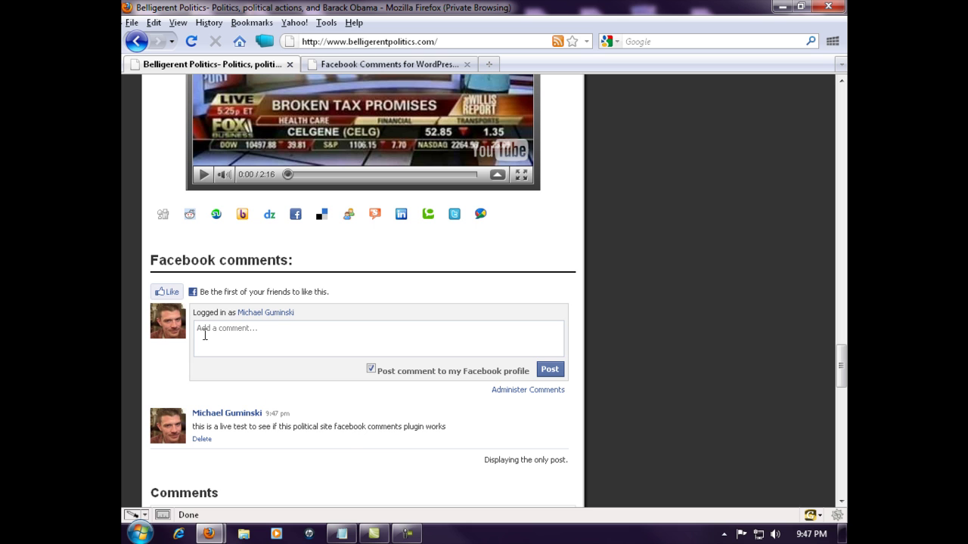
pyautogui.click(166, 293)
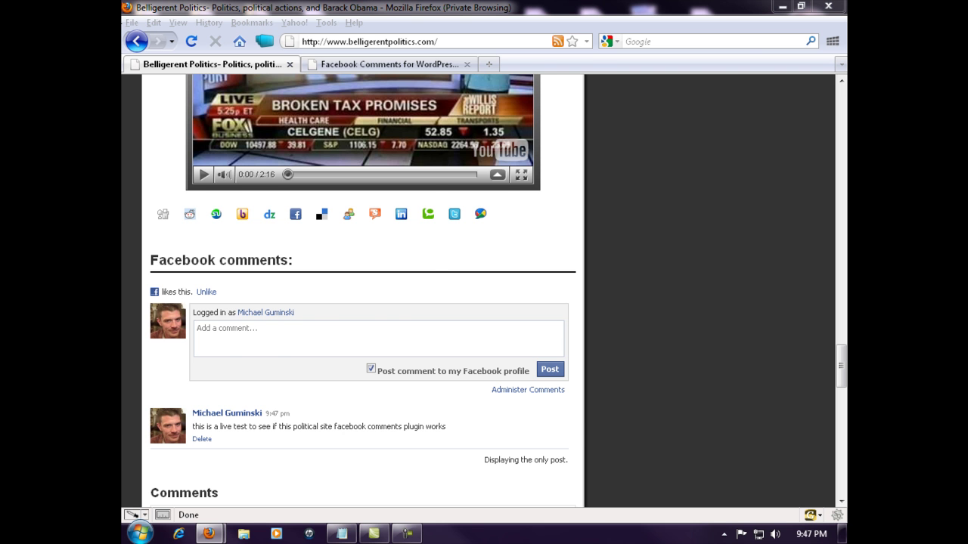
# - Check the refreshed Facebook news feed for the test comment and the like, and return to the website
pyautogui.moveTo(227, 71); pyautogui.dragTo(512, 70)
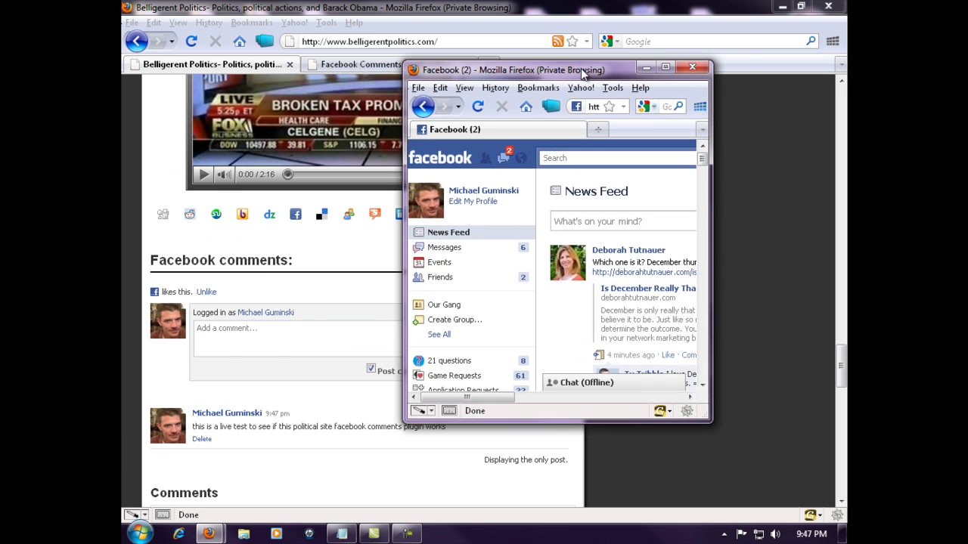
pyautogui.click(666, 69)
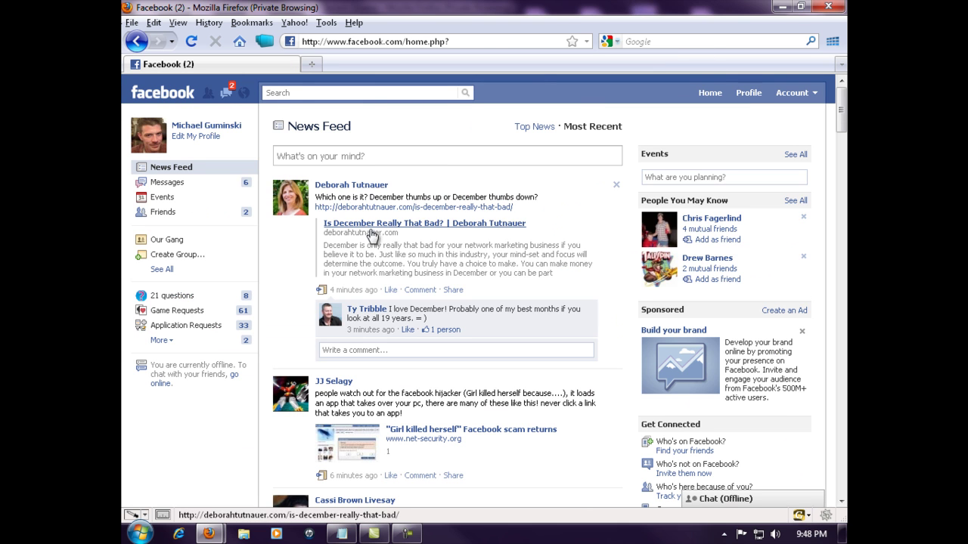
pyautogui.click(700, 95)
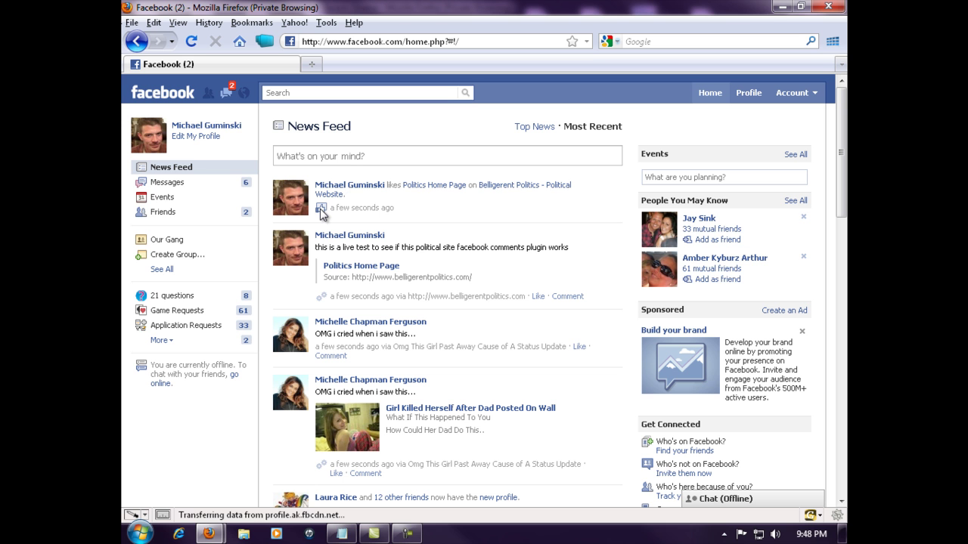
pyautogui.click(782, 7)
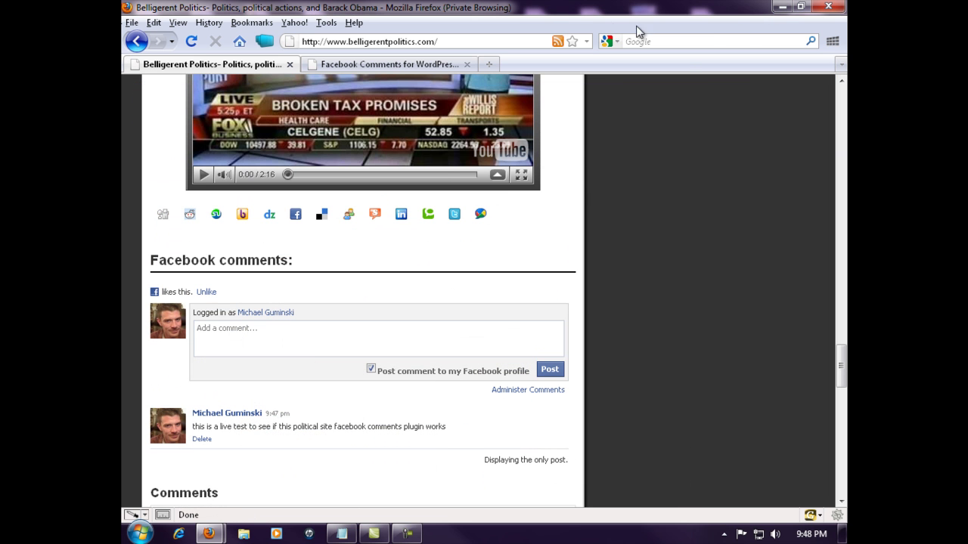